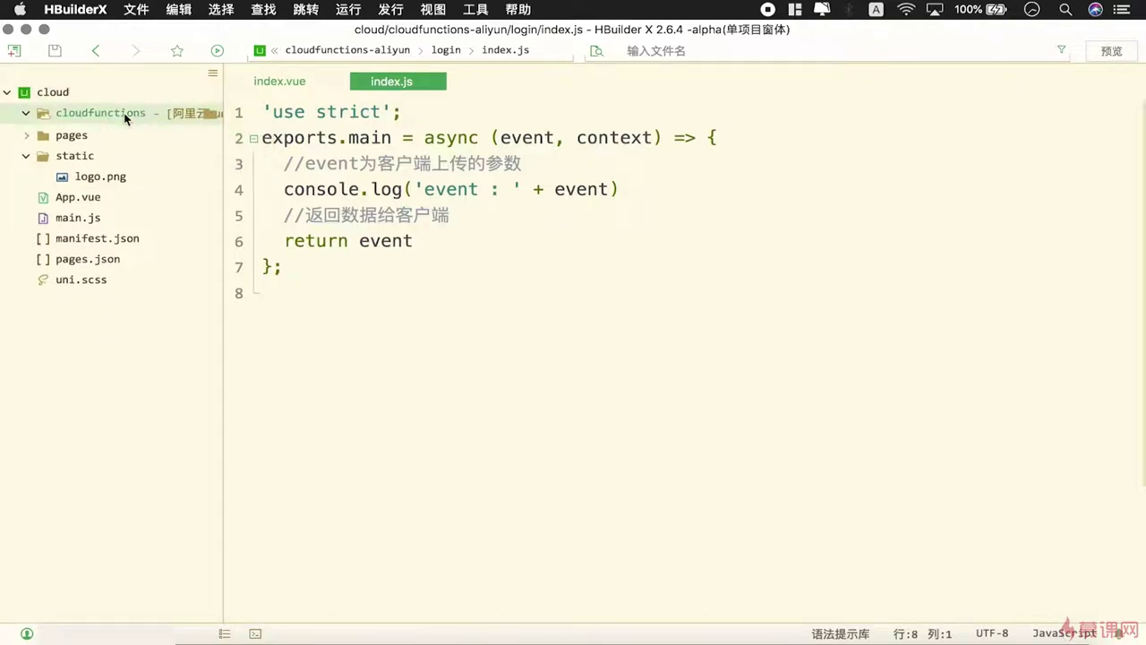
Open the uniCloud web console from the cloudfunctions folder and display the cloud functions of service space uni7a9124d
right_click(126, 114)
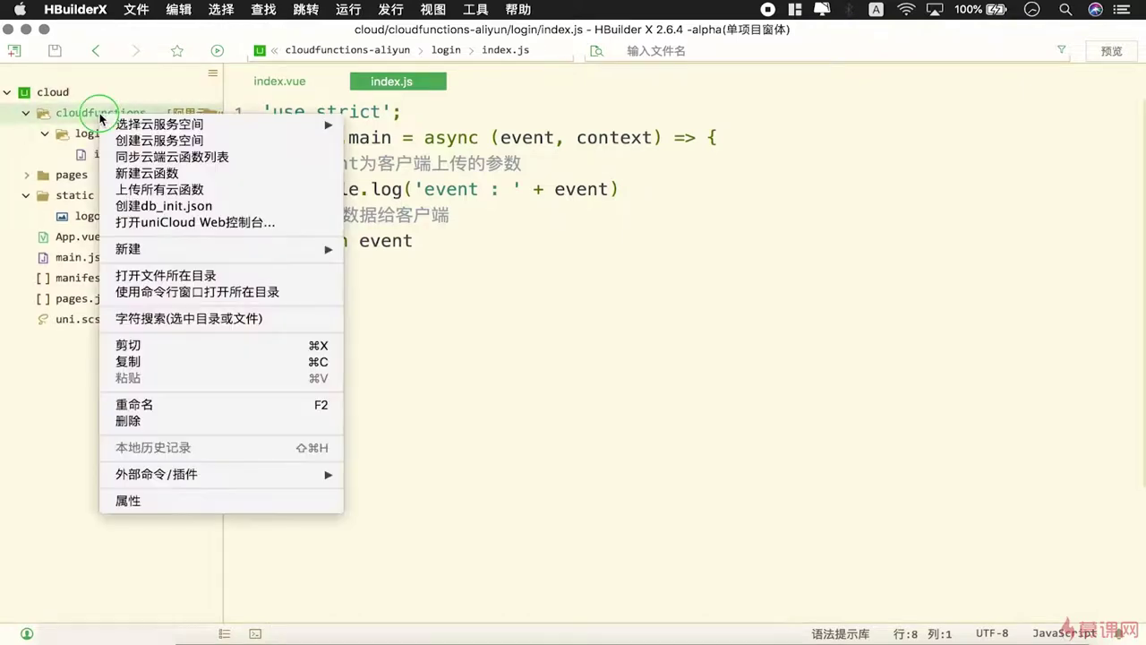
left_click(222, 232)
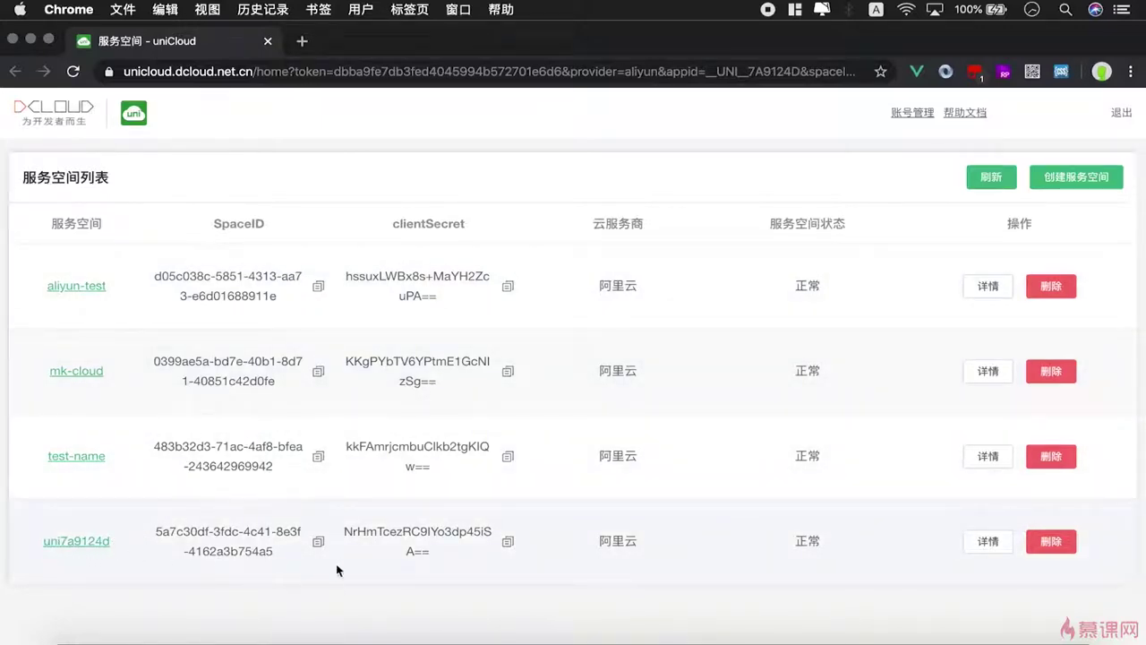
left_click(989, 541)
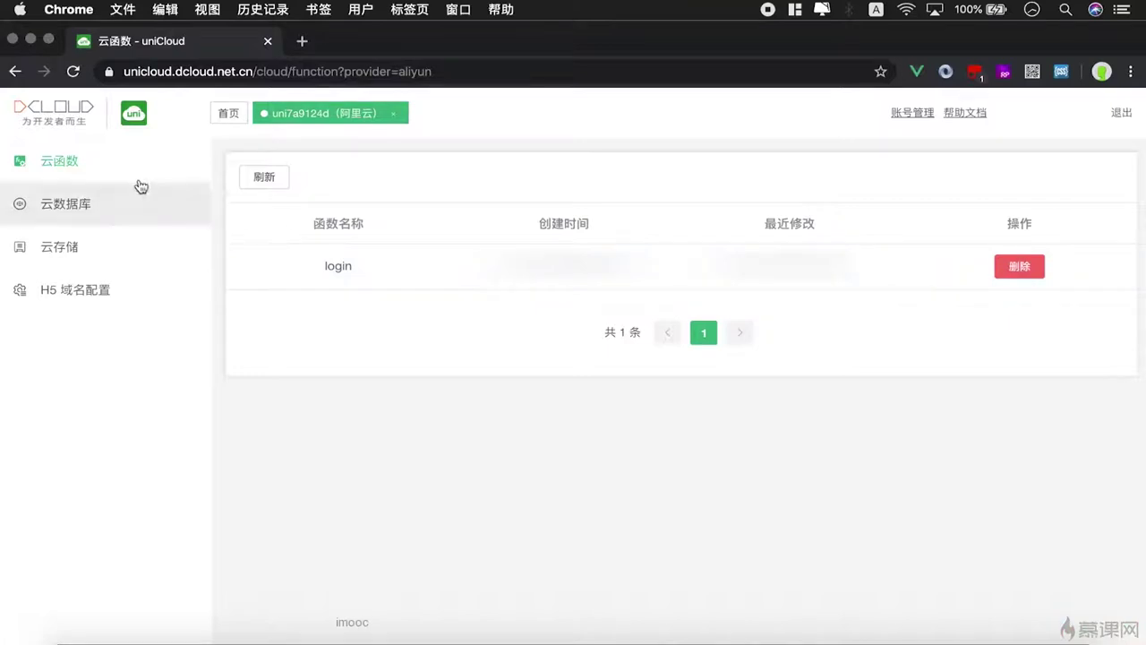
left_click(65, 163)
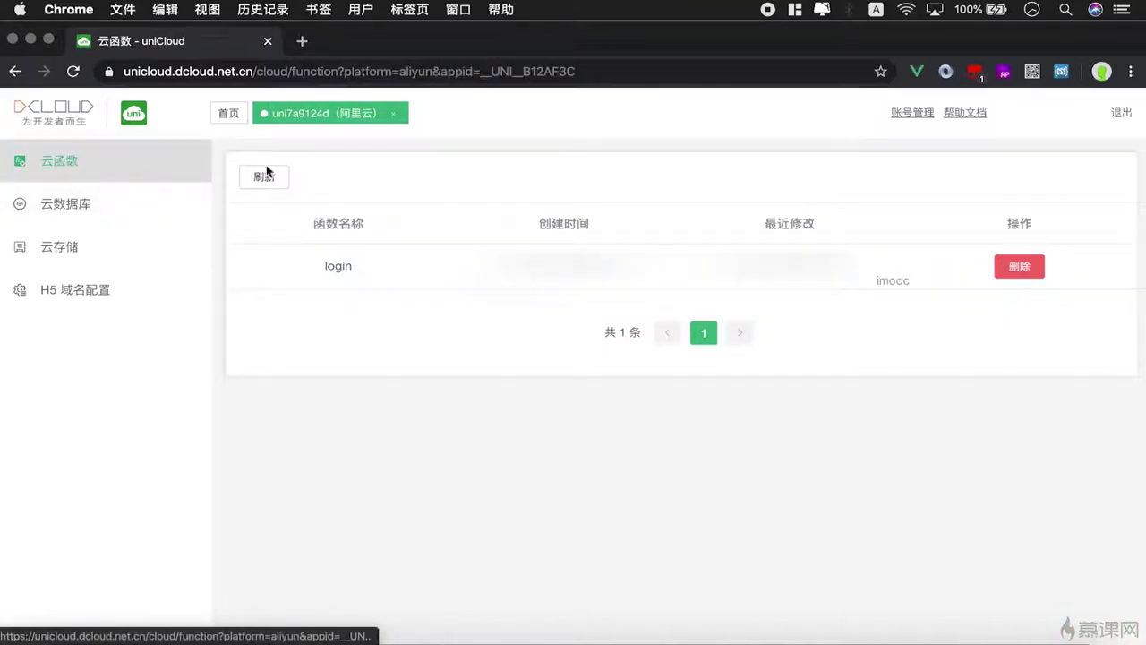
left_click_drag(325, 265, 371, 263)
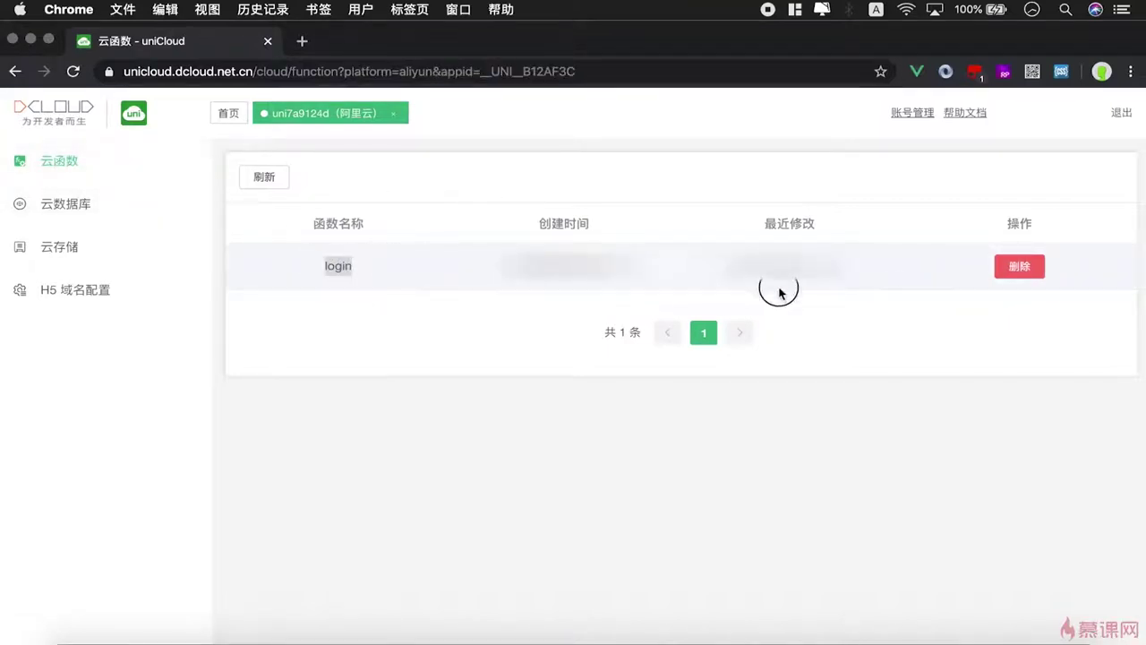
left_click(337, 271)
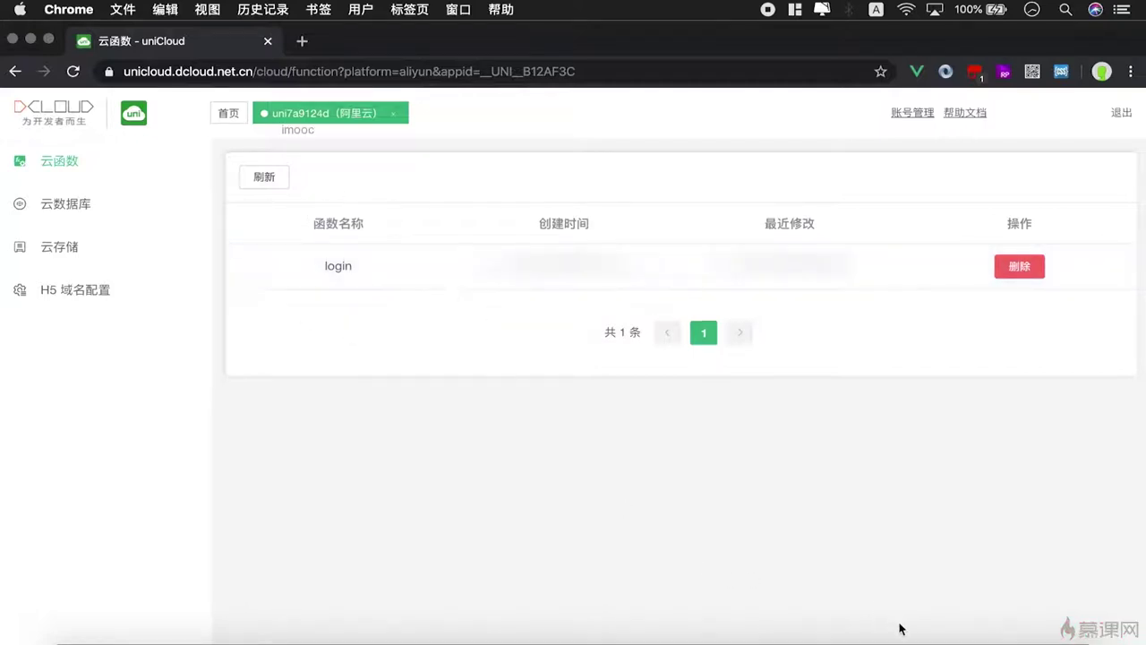
Switch to HBuilderX and create a new cloud function named get_list in the cloudfunctions folder
left_click(958, 634)
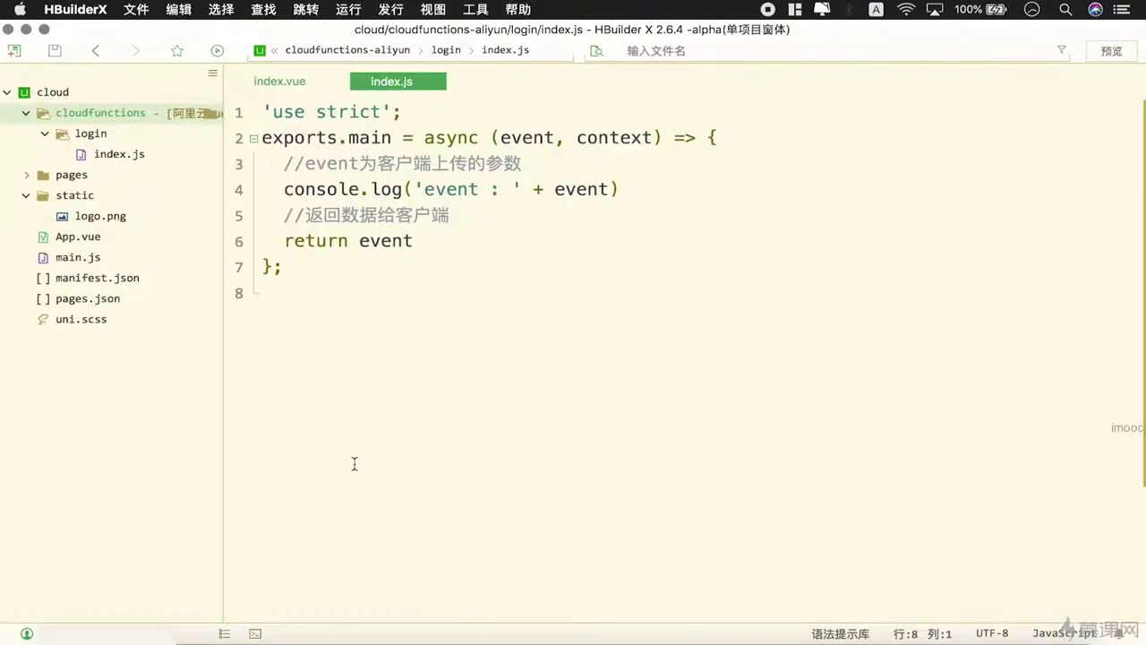
left_click(149, 132)
right_click(88, 116)
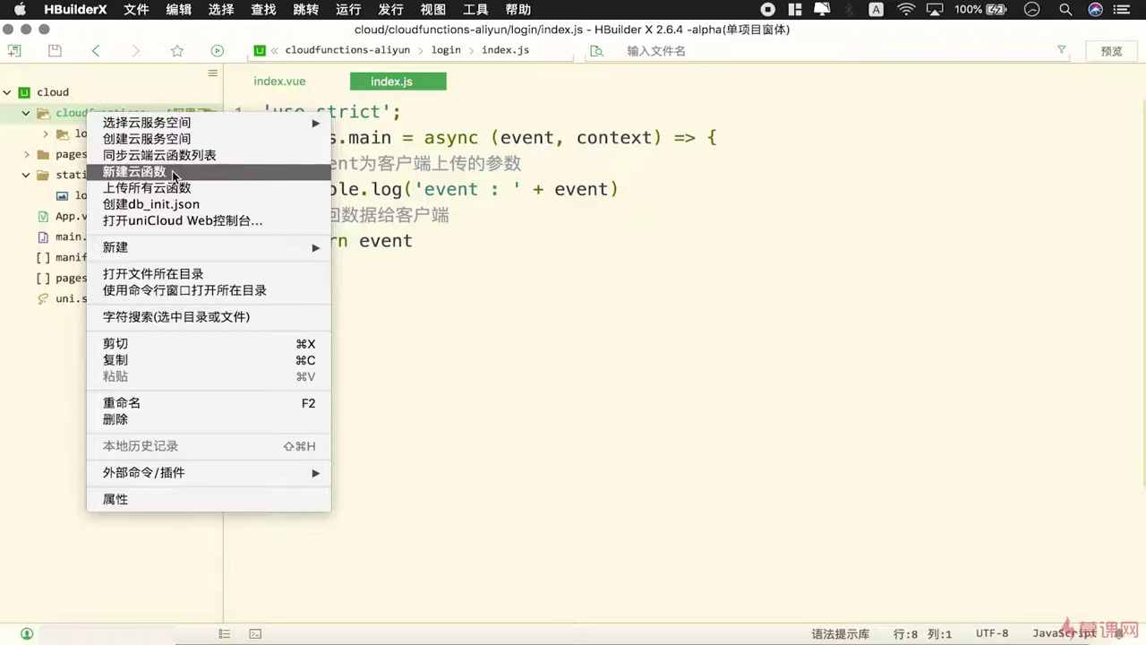
left_click(154, 170)
left_click(473, 272)
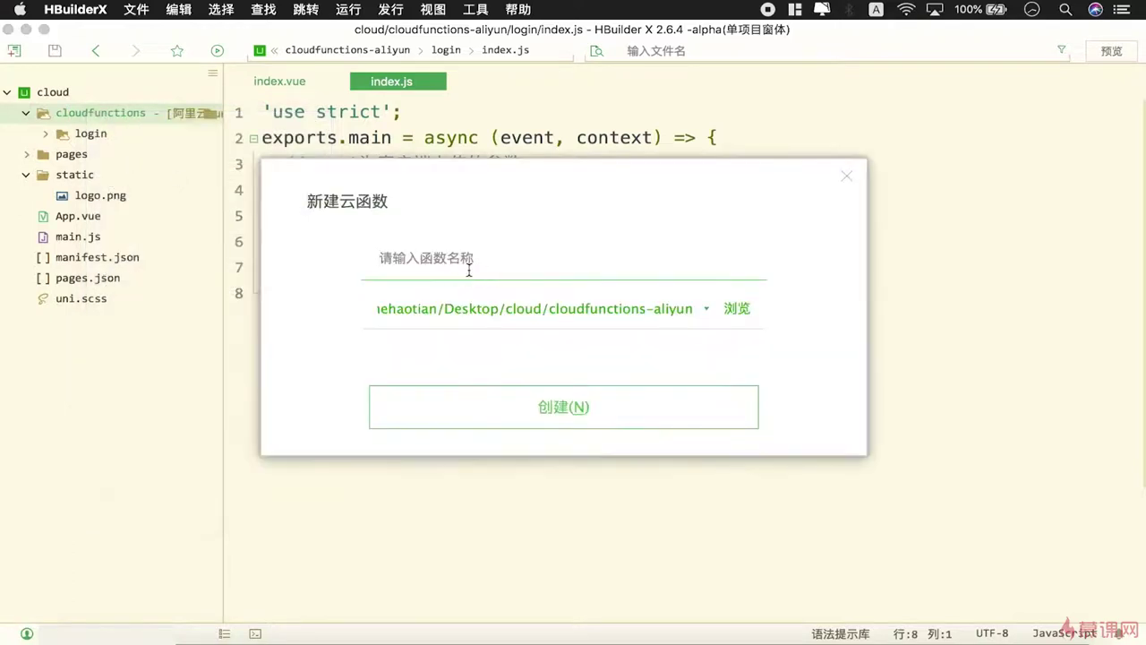
type("get_list")
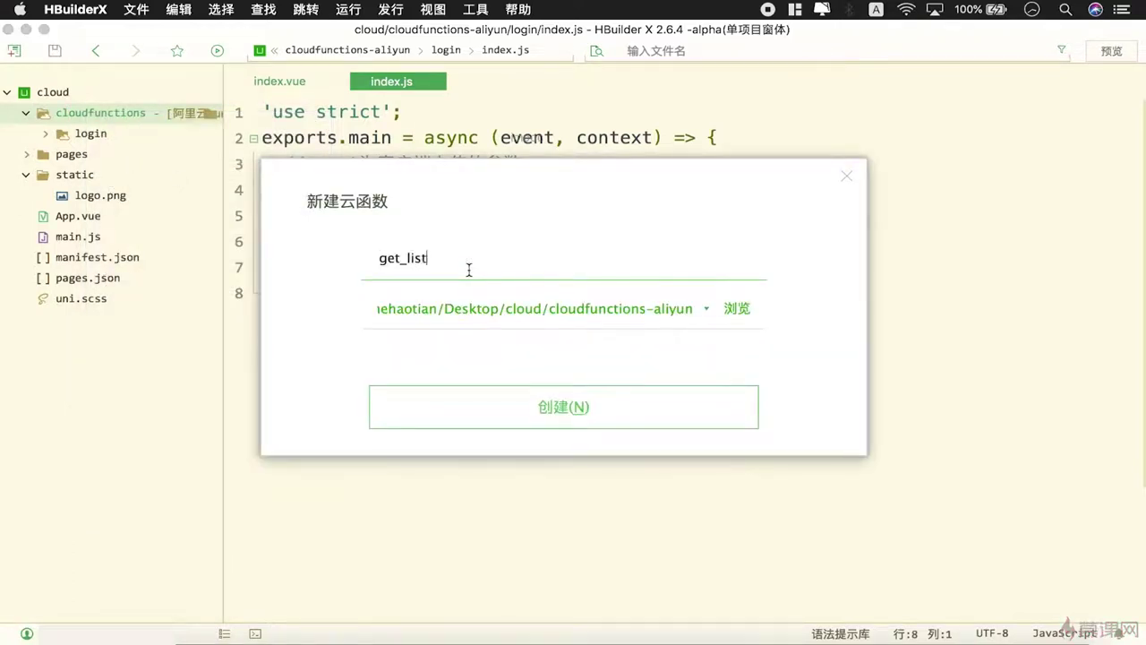
left_click(534, 405)
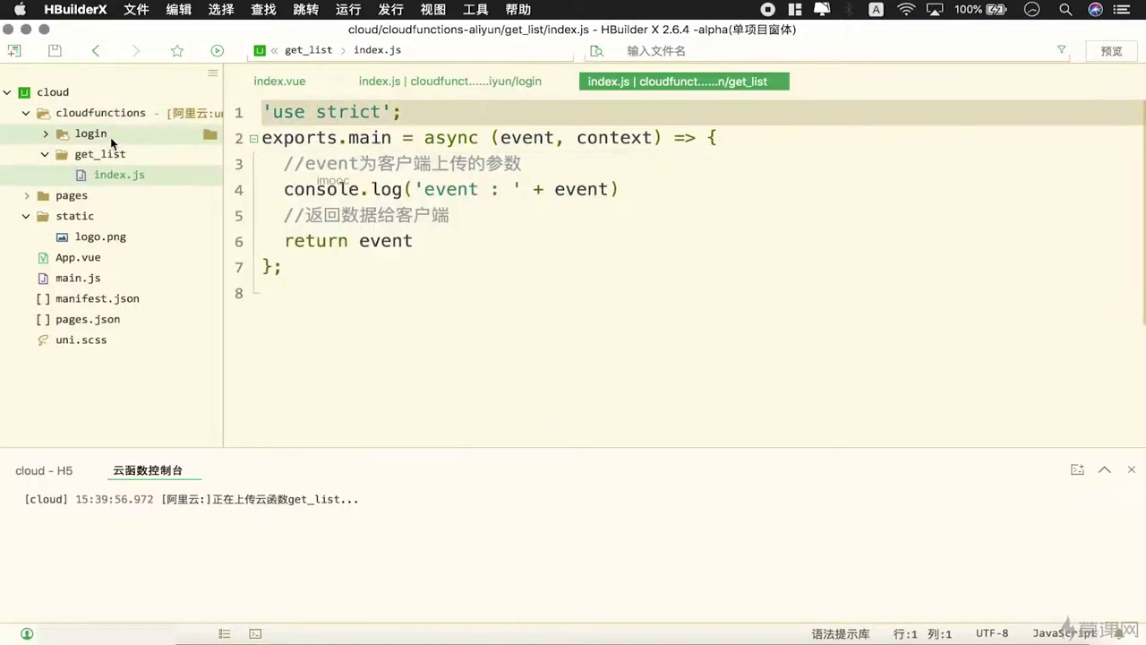
Review the generated code of get_list, then upload the function to the cloud and check the upload log
left_click(448, 242)
left_click_drag(448, 242, 268, 141)
left_click(436, 266)
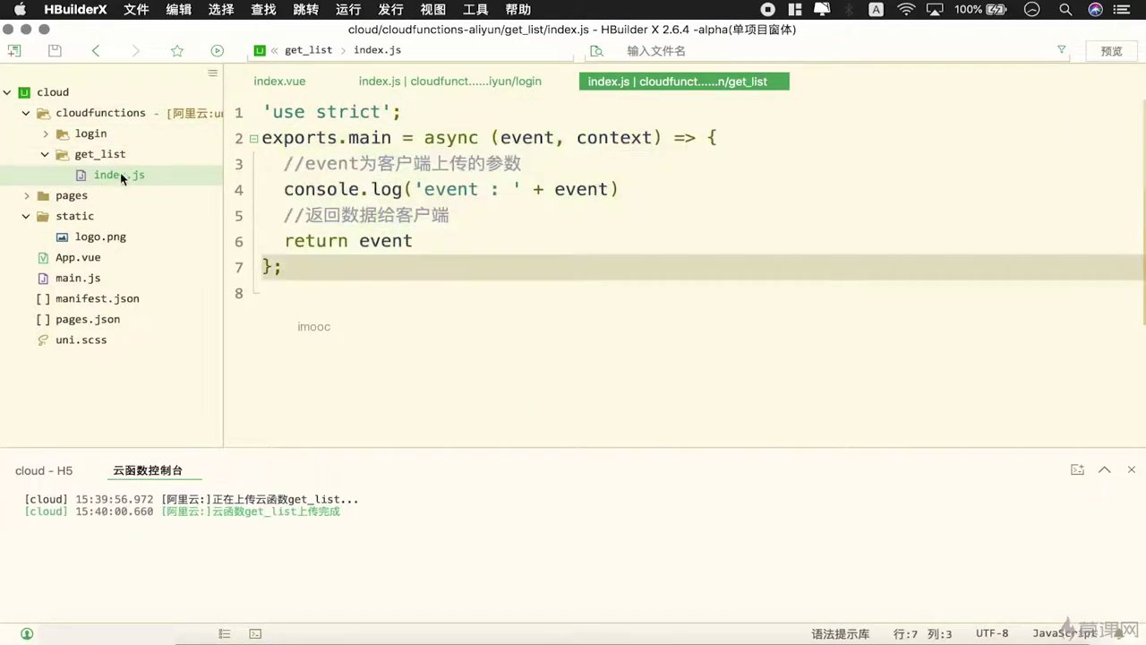
right_click(105, 161)
left_click(148, 165)
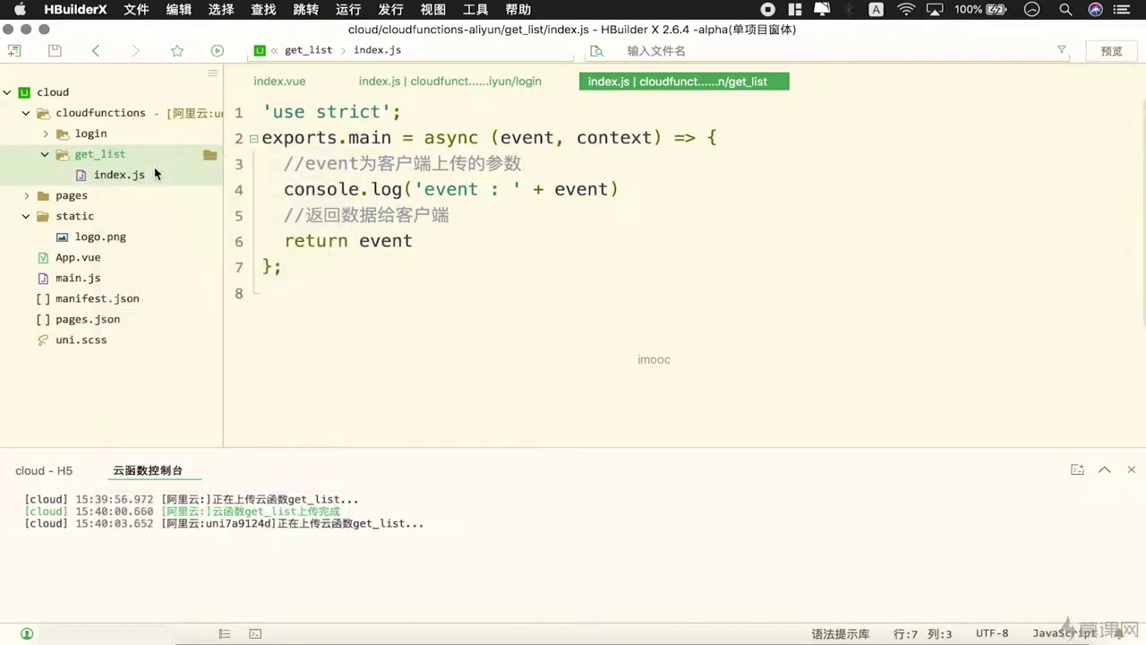
left_click_drag(89, 523, 430, 534)
left_click(430, 535)
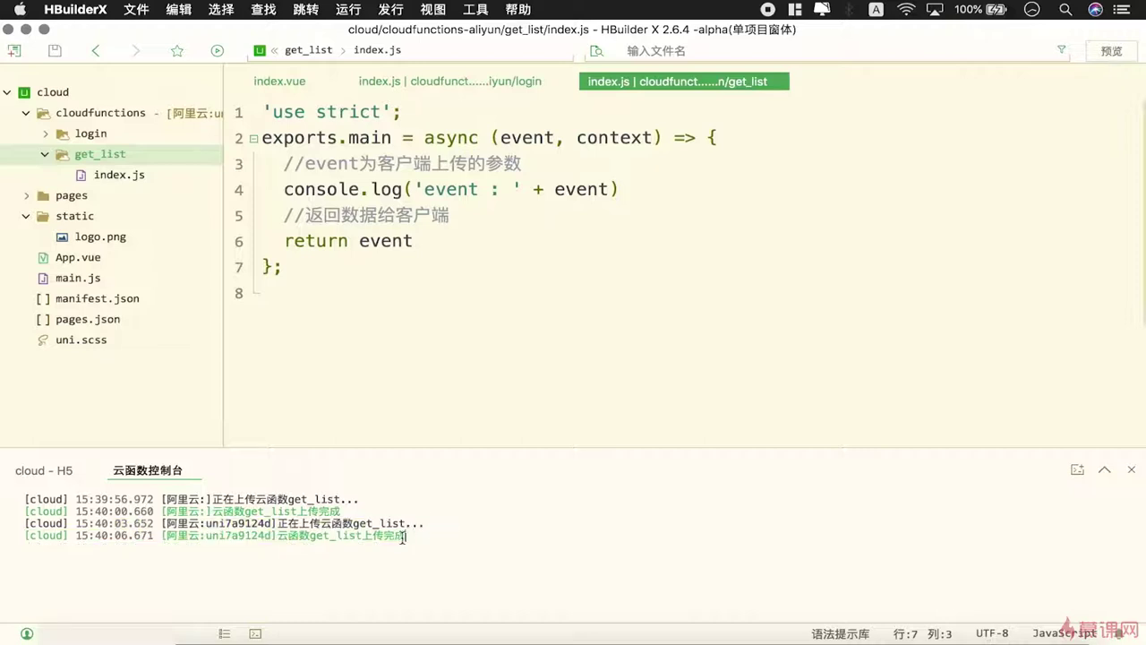
Switch to Chrome and refresh the cloud function list to look for get_list
left_click(703, 638)
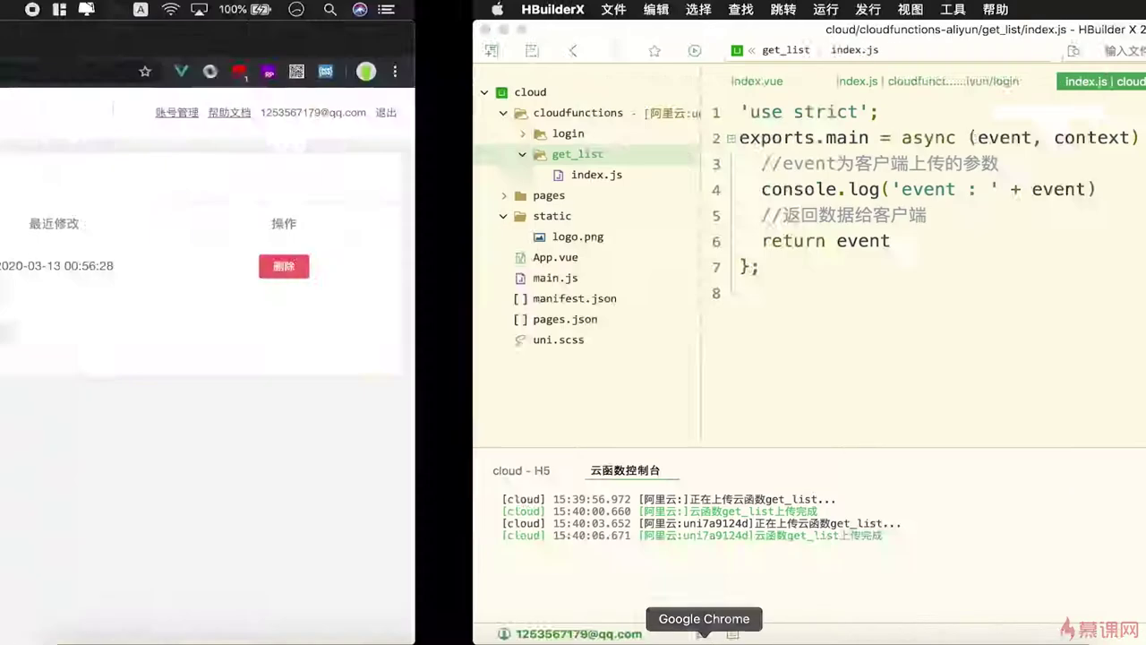
left_click(265, 177)
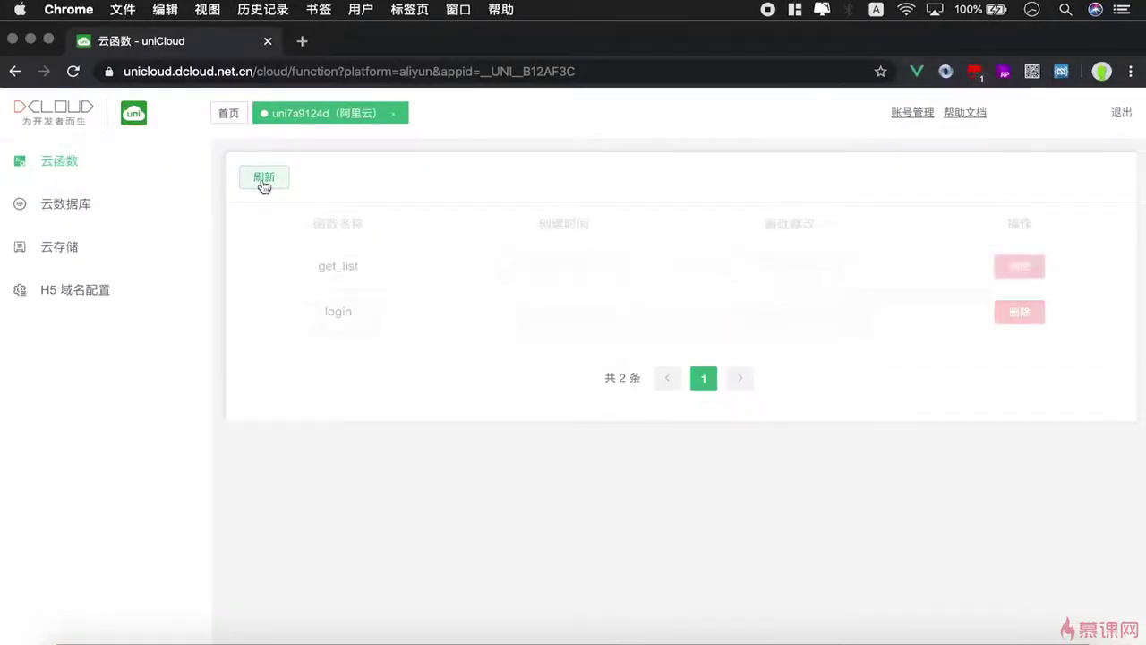
left_click_drag(317, 266, 384, 269)
left_click(481, 274)
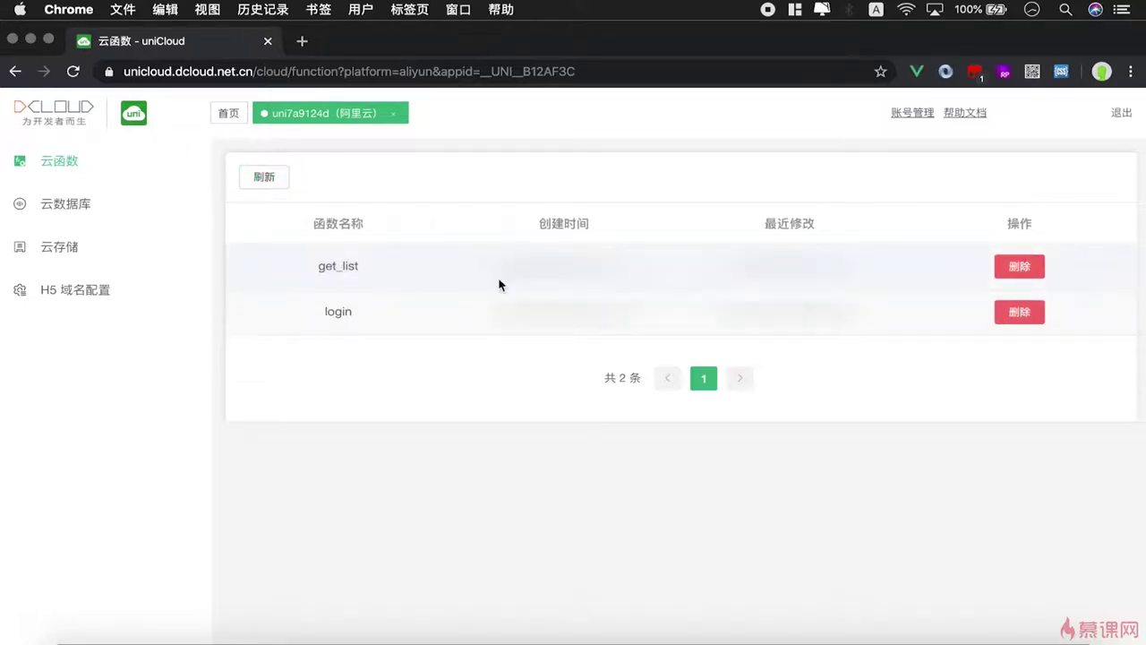
Open the service space's cloud database page, then switch to HBuilderX and review the body of get_list's index.js
left_click(73, 208)
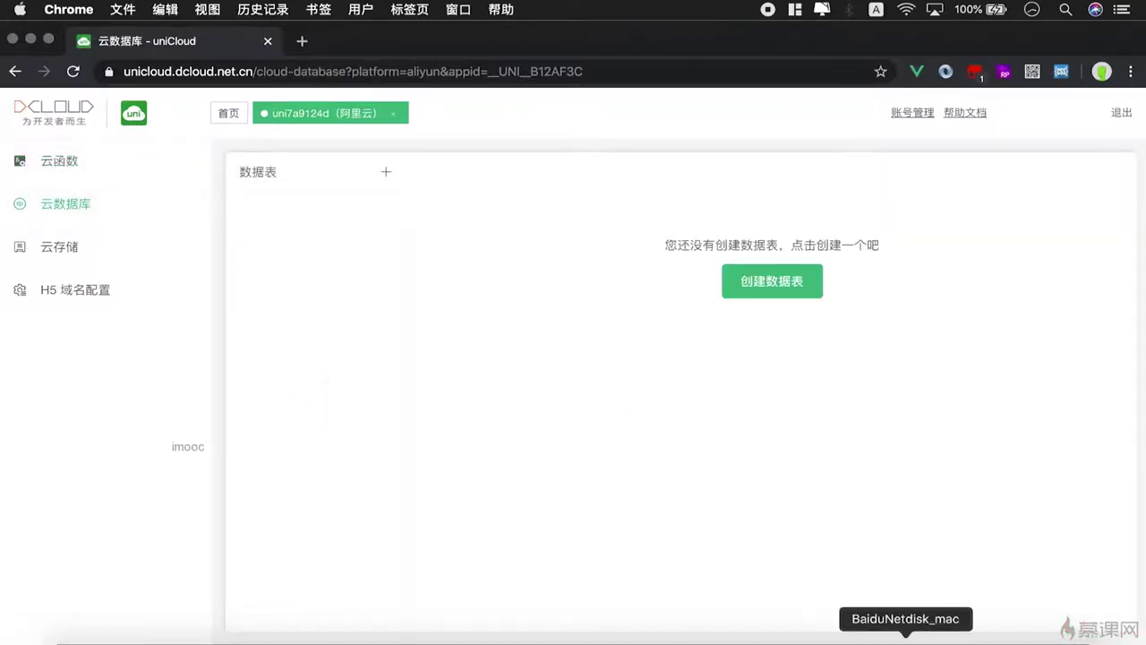
left_click(947, 636)
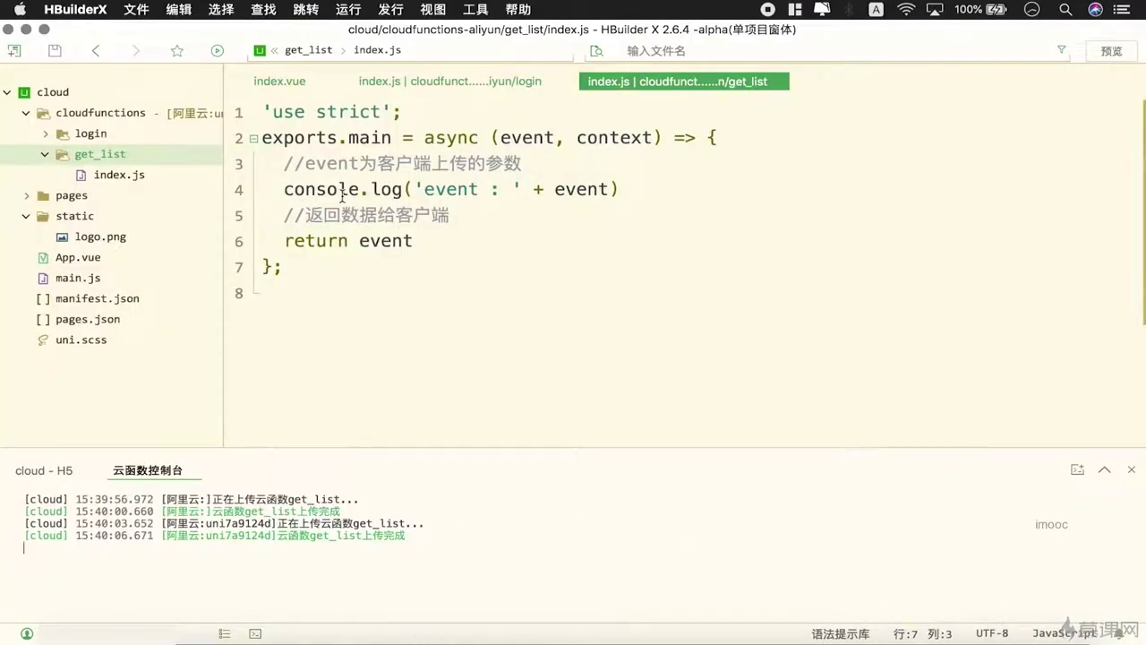
left_click_drag(278, 159, 550, 235)
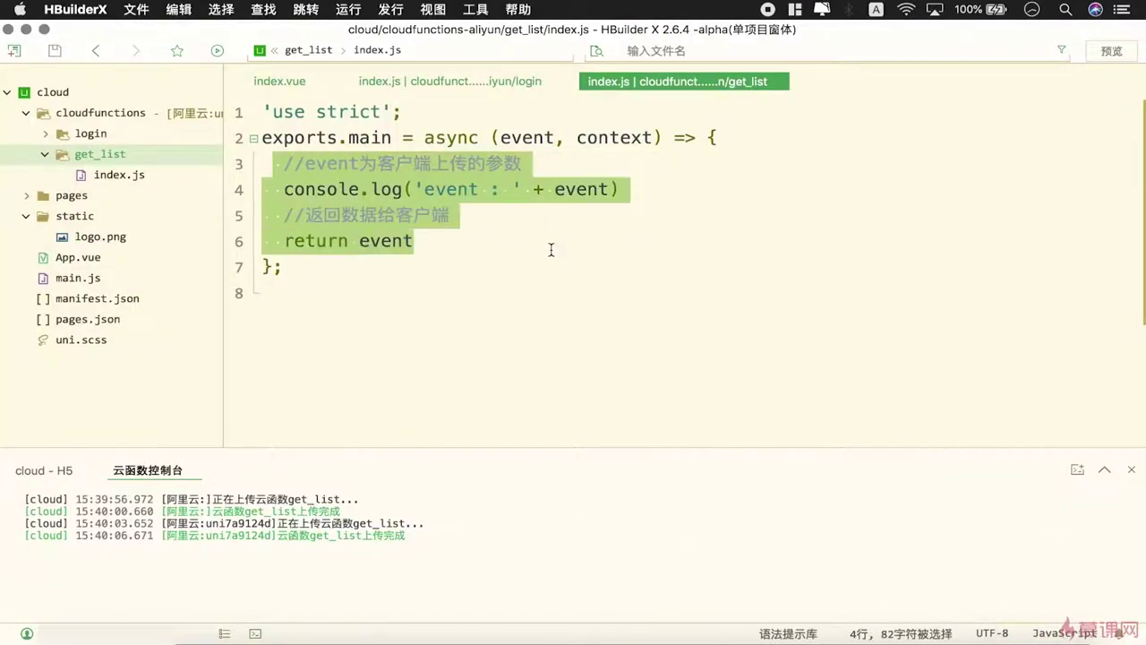
left_click(422, 241)
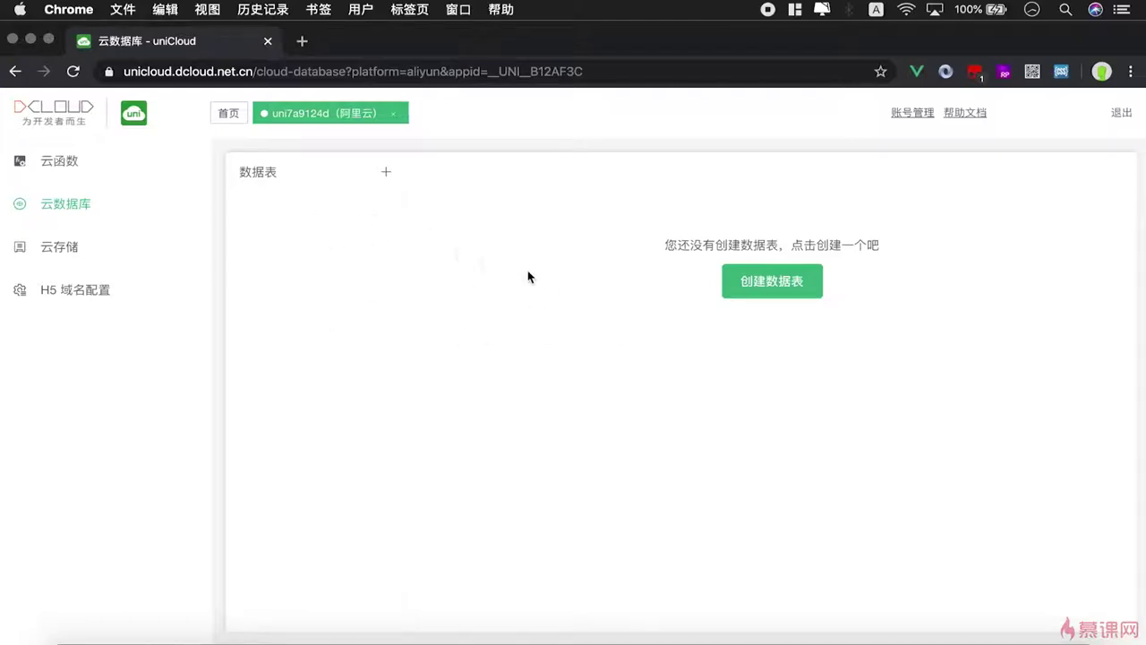
In the uniCloud console in Chrome, create a database table named user and select it
left_click(798, 285)
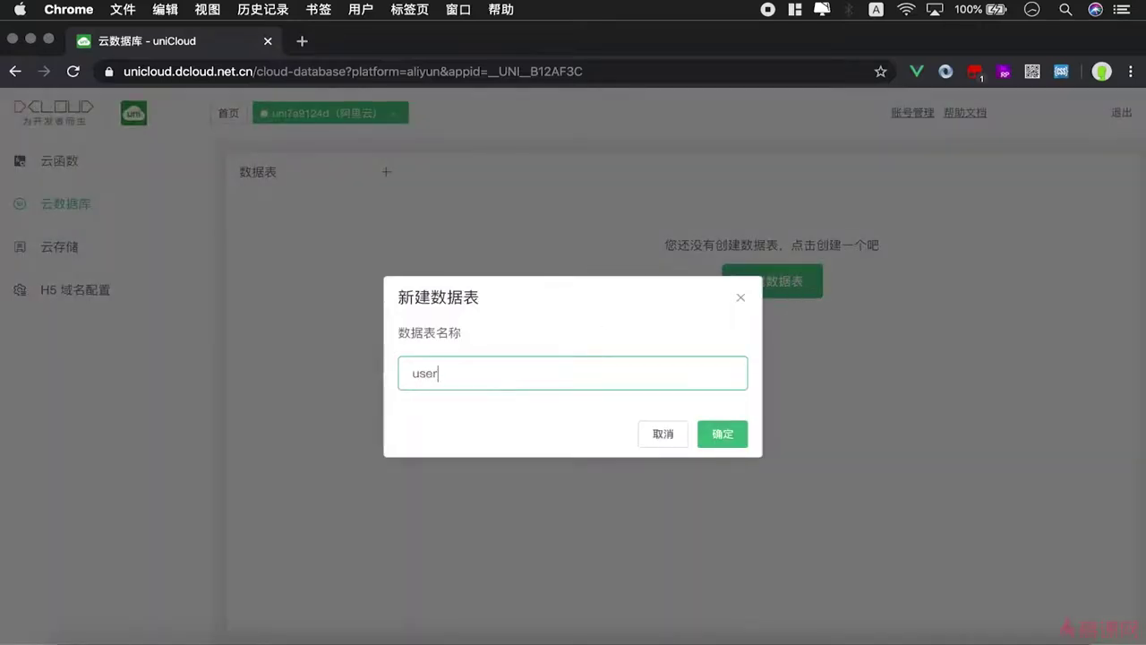
left_click(744, 434)
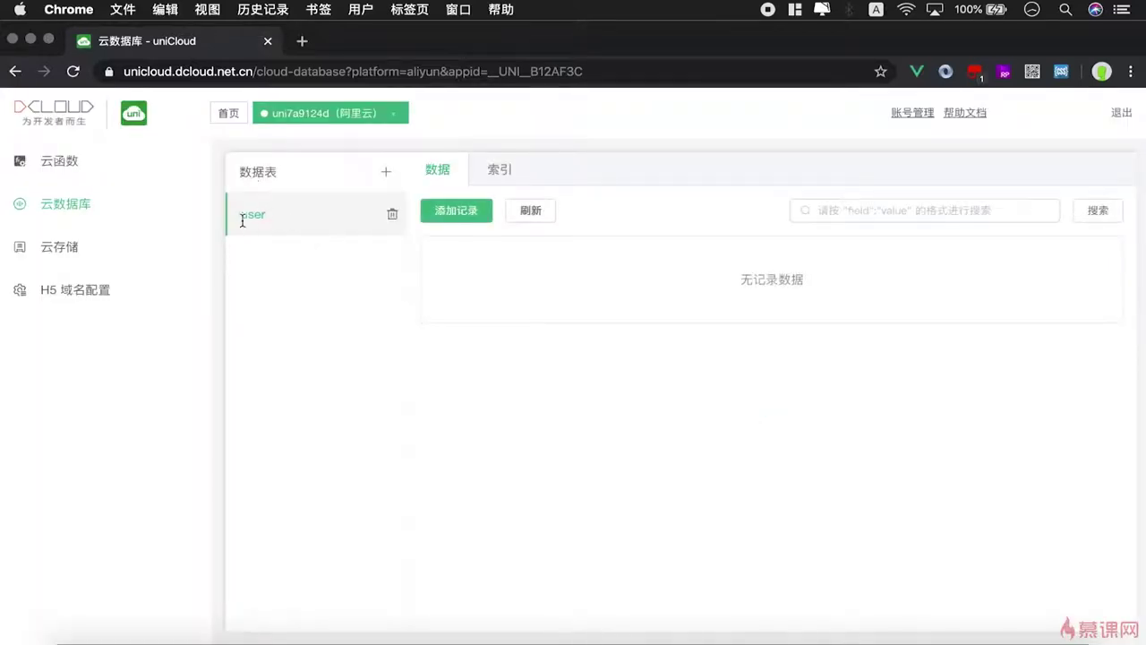
left_click(286, 220)
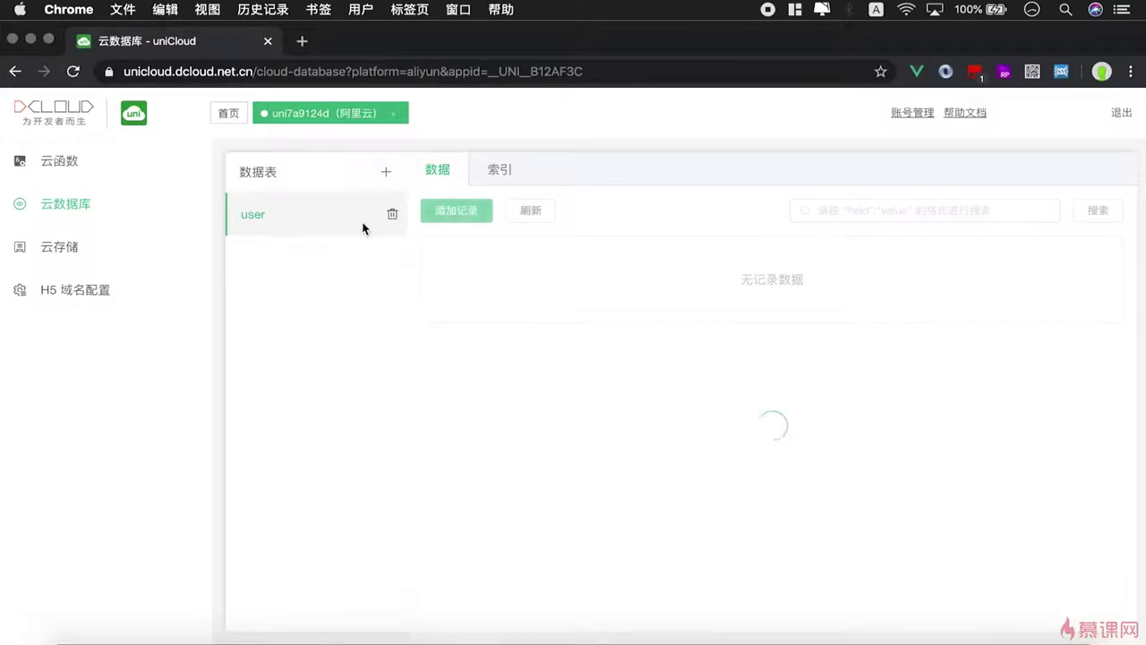
Examine the user table's delete confirmation without deleting the table, then view its indexes and return to its data
left_click(391, 215)
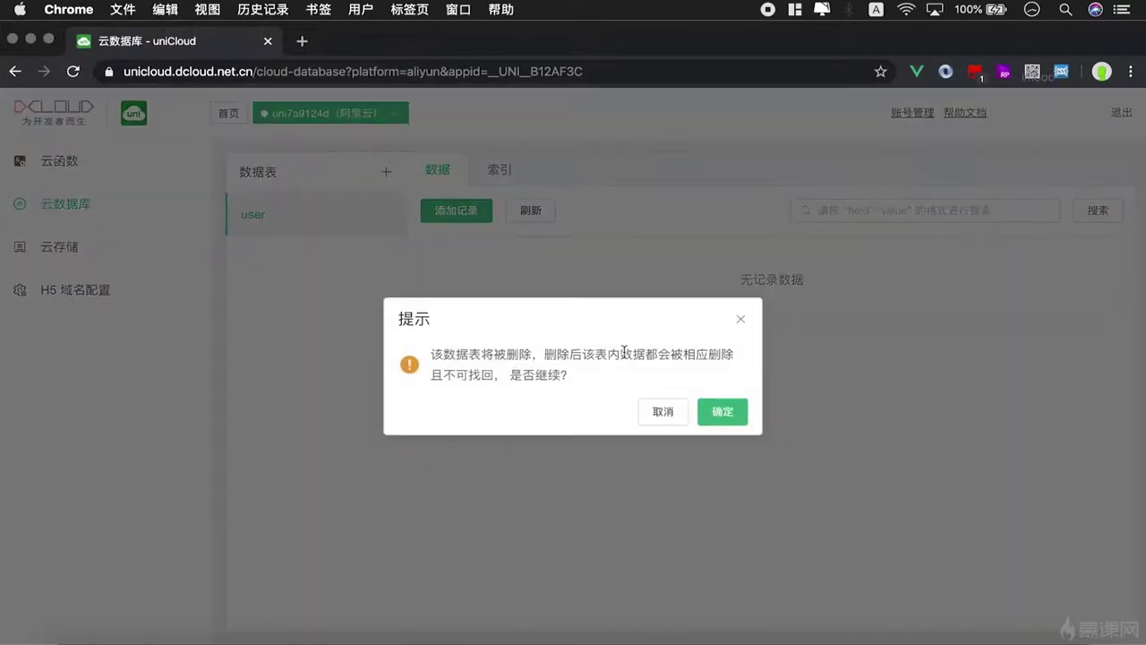
left_click(659, 413)
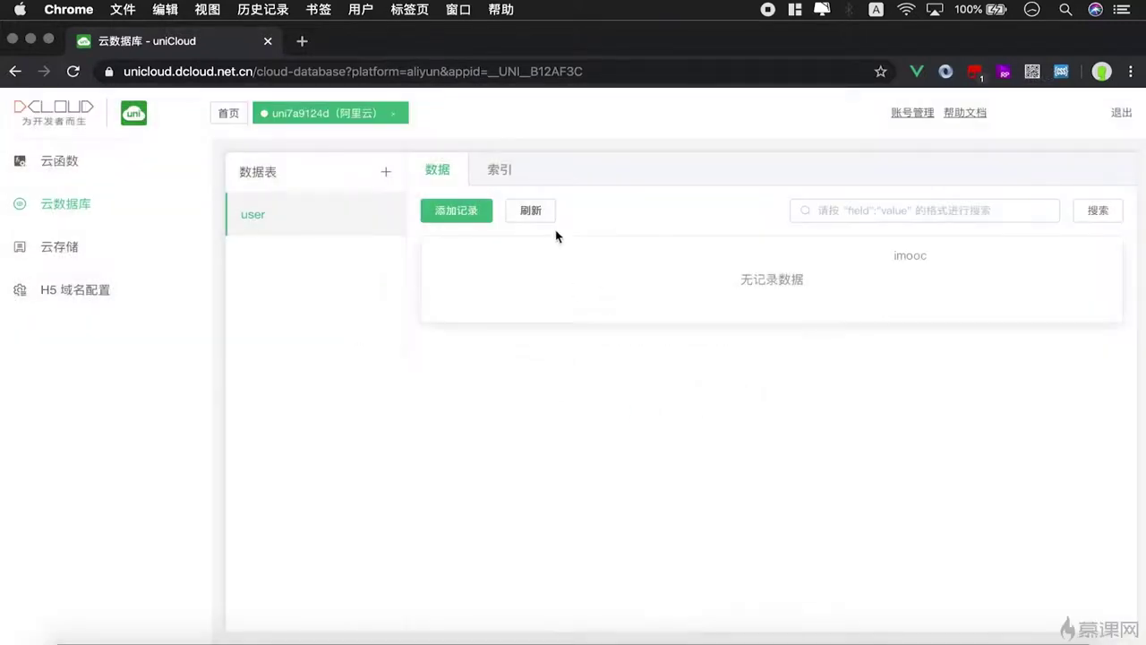
left_click(496, 178)
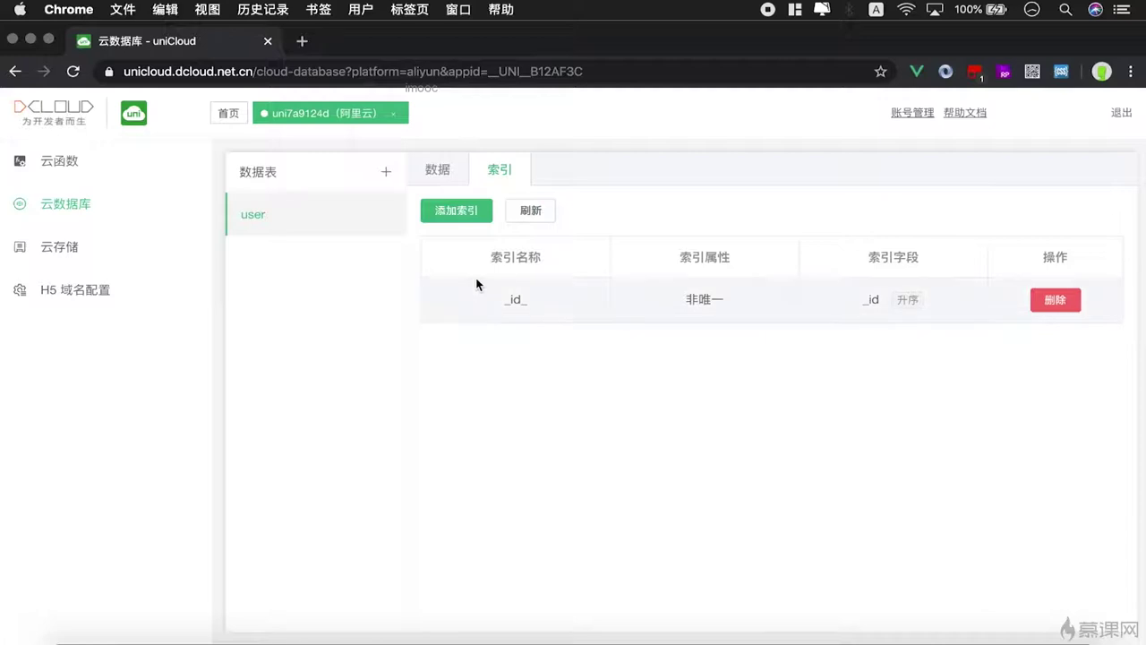
left_click(438, 170)
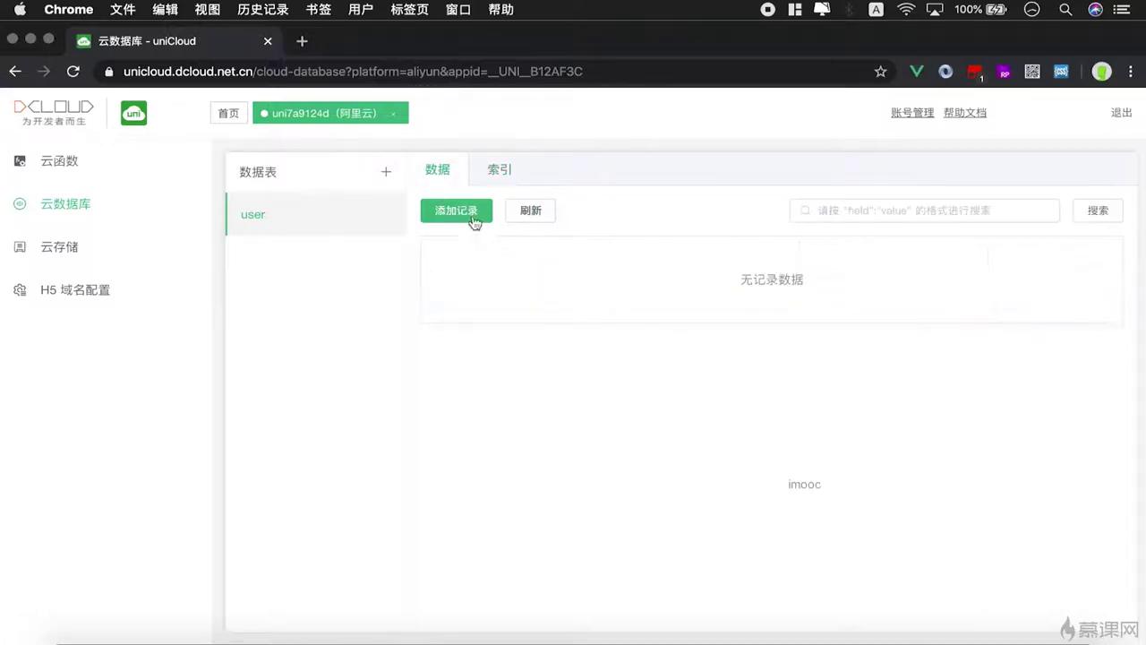
Start a new record in the user table with JSON content holding a "name" field and a sample person's name in double quotes
left_click(457, 210)
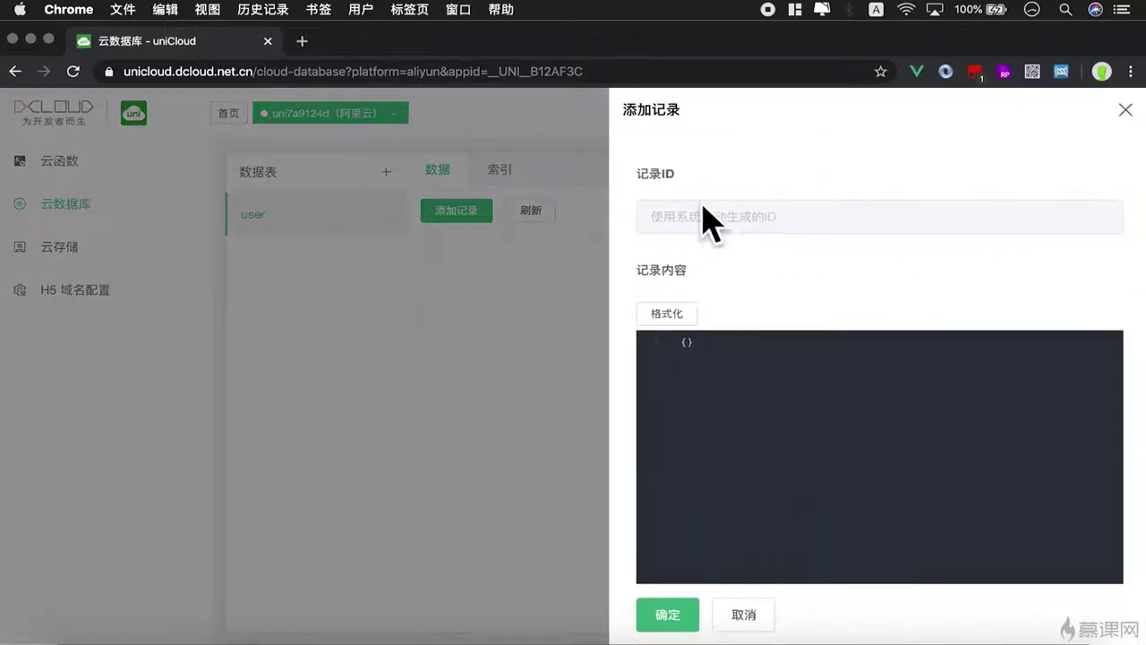
left_click(687, 342)
type("\"name\":\"LiMing")
scroll(726, 410, "down", 2)
left_click_drag(674, 529, 844, 529)
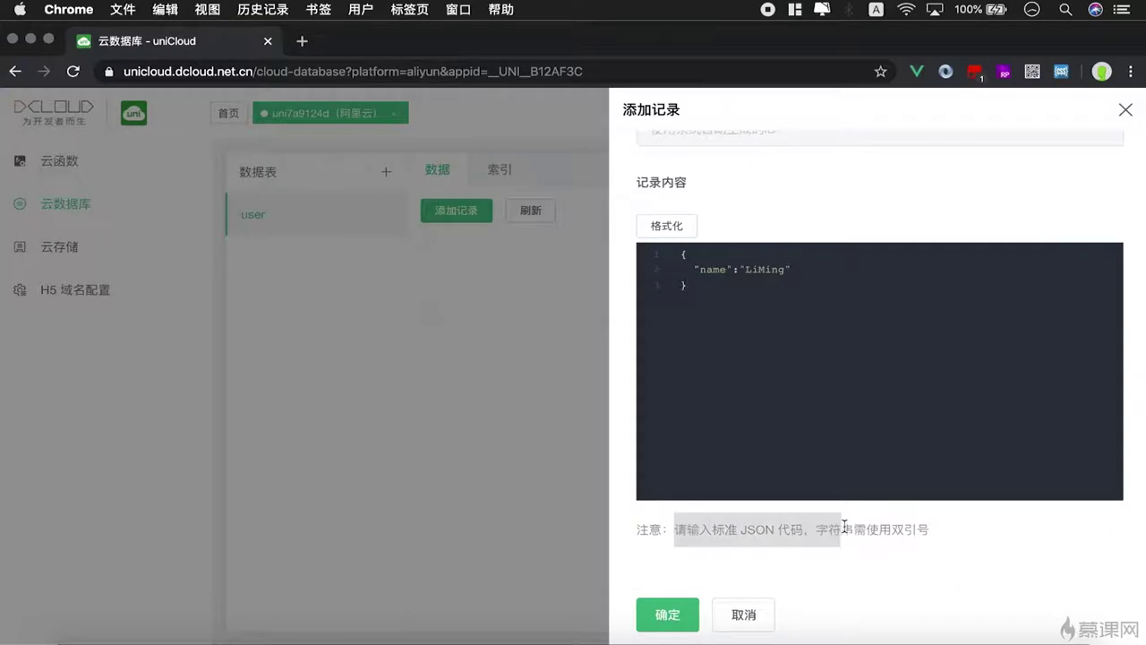
scroll(801, 375, "up", 1)
left_click_drag(694, 328, 731, 328)
double_click(768, 328)
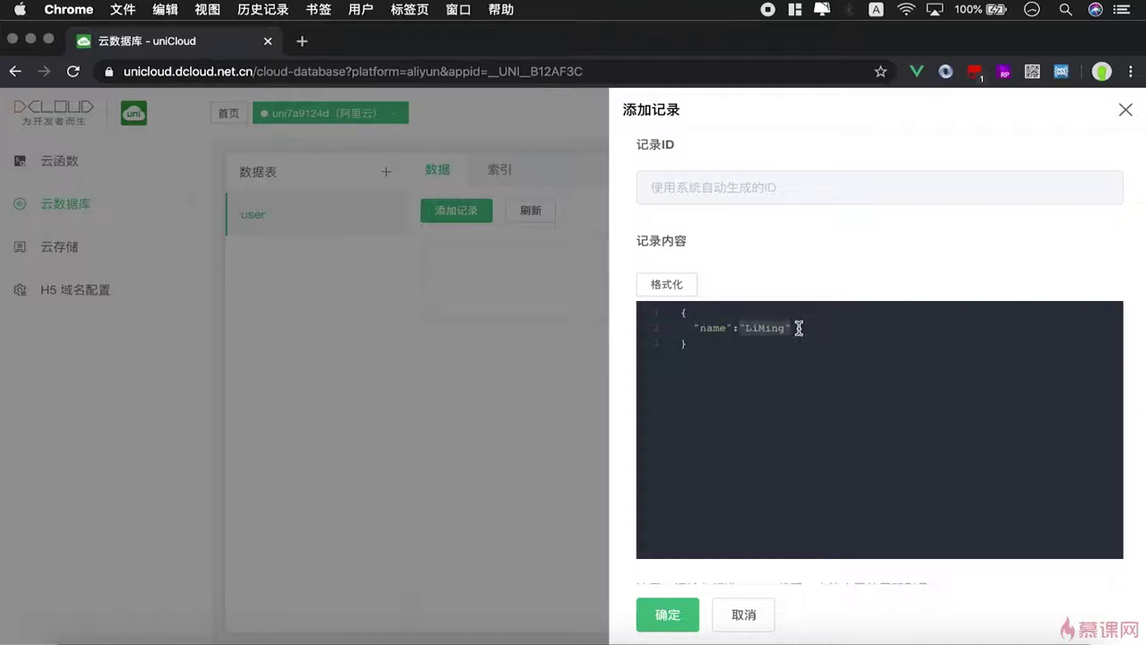
type("\"")
key("super+z")
double_click(762, 328)
key("super+shift+z")
key("super+z")
Save the new record in the user table and check its generated ID and name value
scroll(862, 390, "down", 2)
left_click(670, 616)
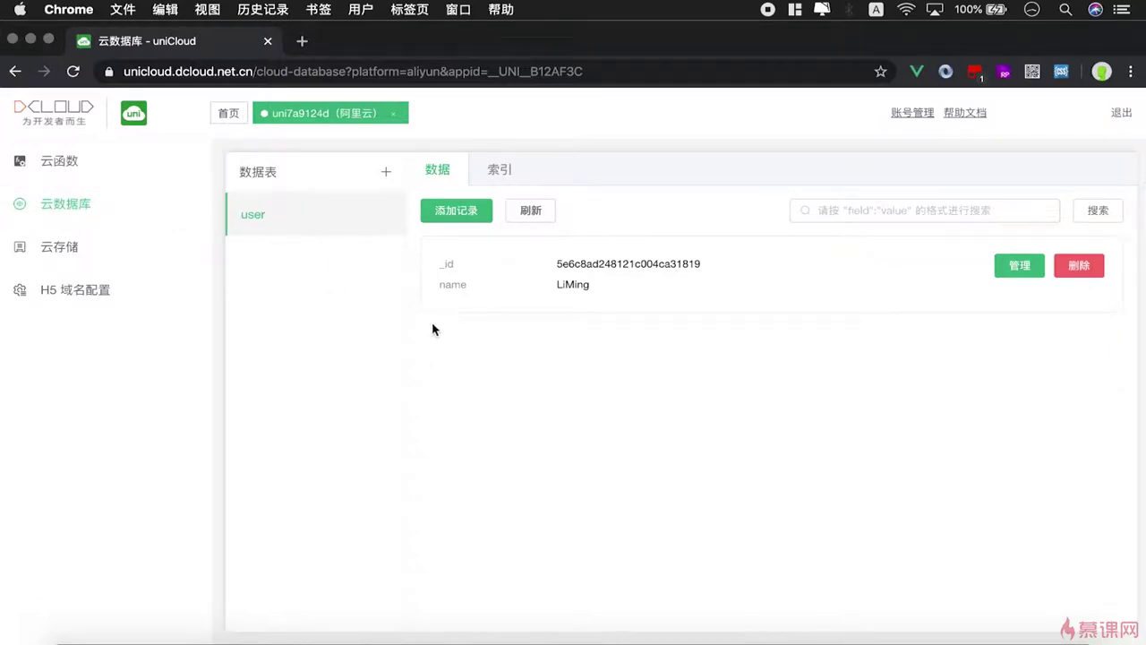
left_click_drag(556, 264, 709, 264)
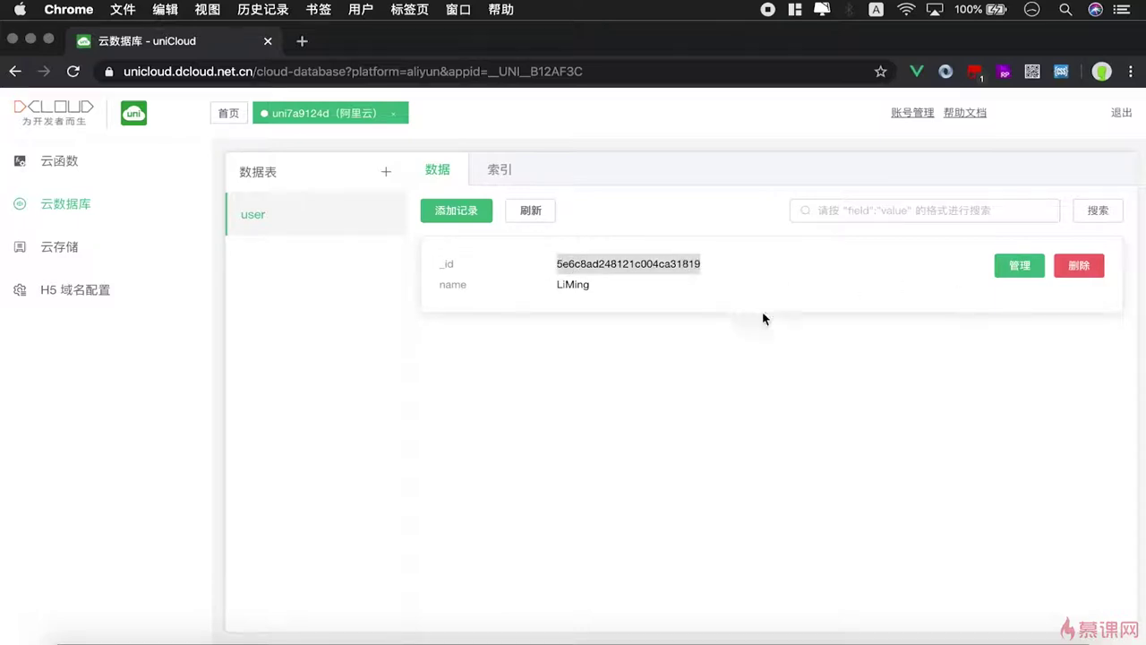
double_click(576, 285)
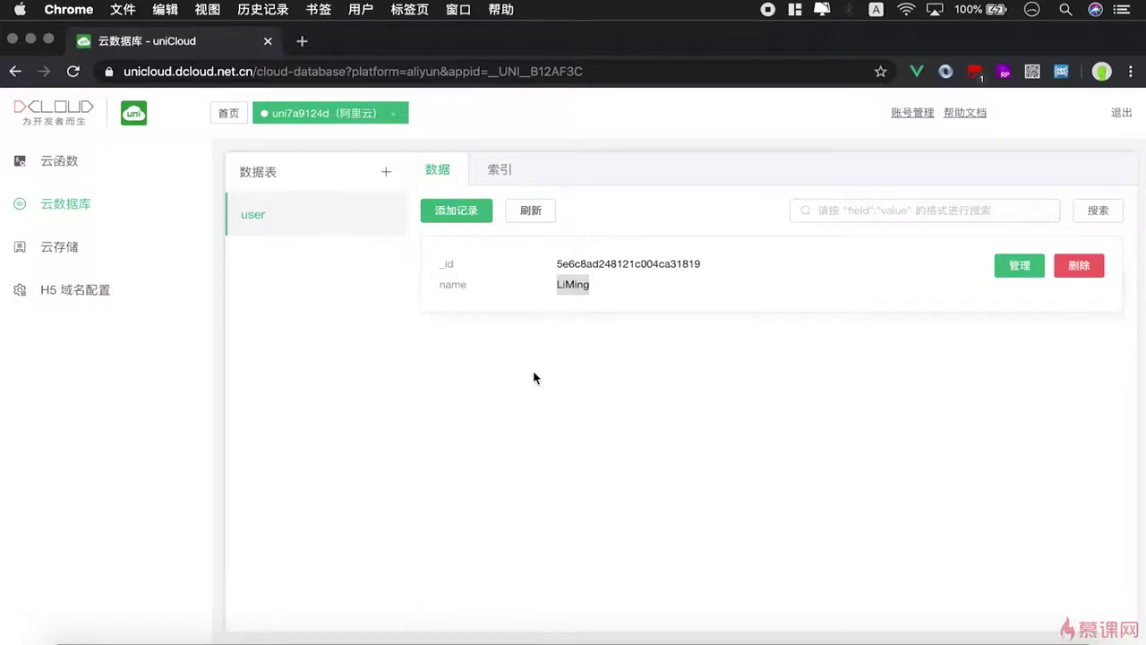
Switch to HBuilderX and examine the exports.main function in the get_list cloud function's index.js
left_click(946, 634)
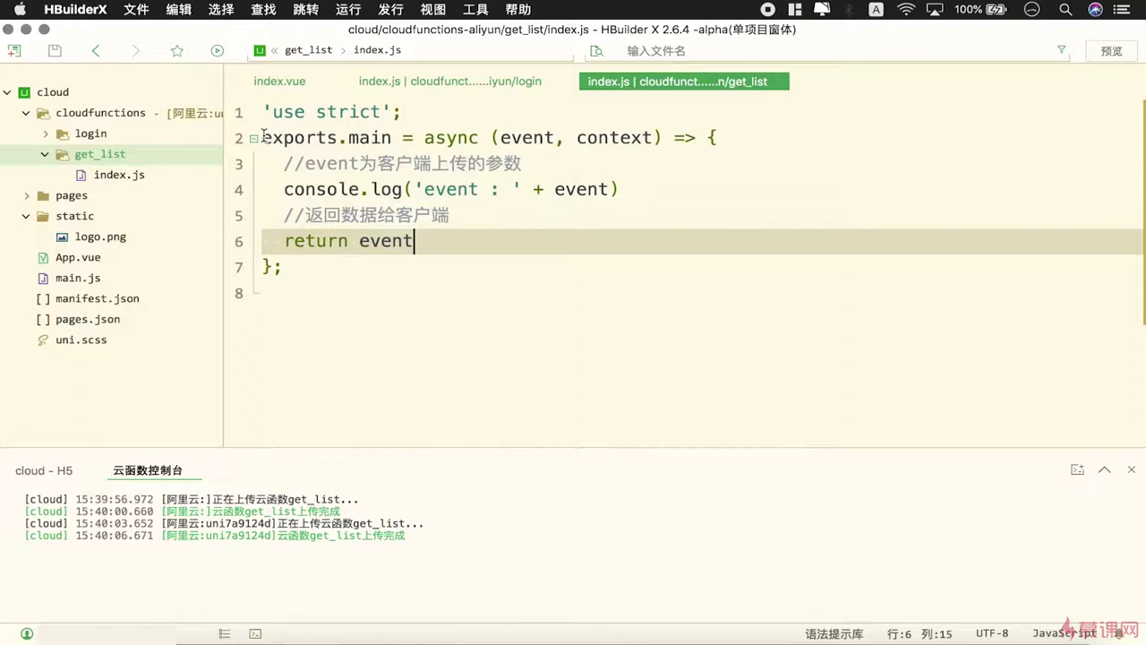
left_click_drag(262, 135, 394, 299)
left_click(503, 288)
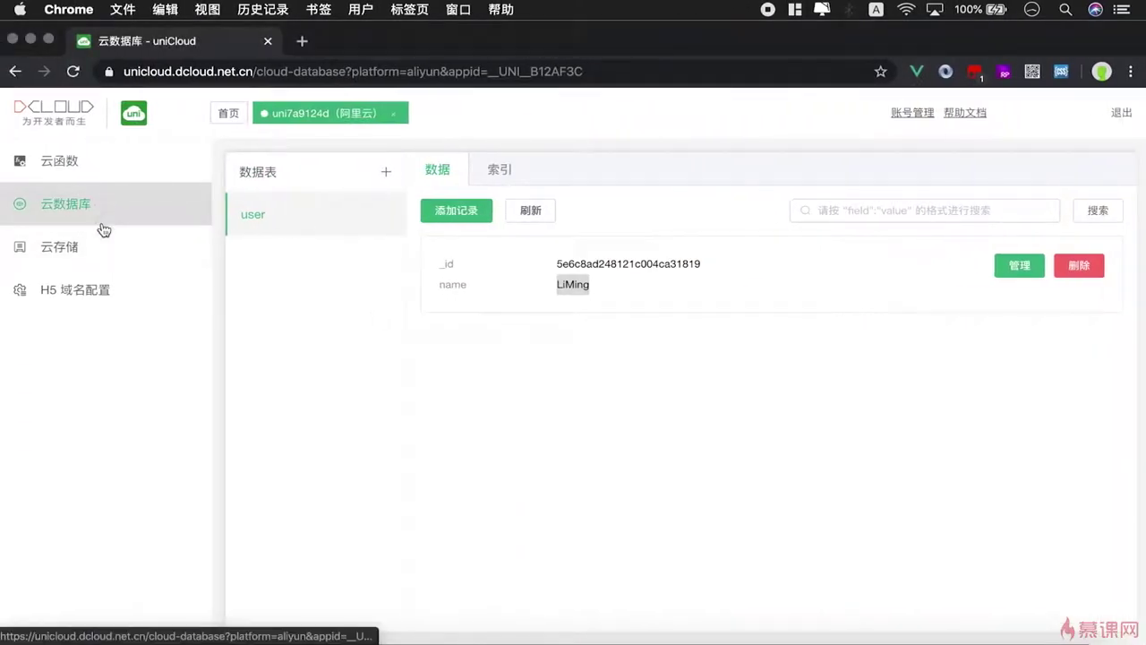
In the uniCloud console in Chrome, upload 1欢乐.gif from the gif folder to cloud storage and close the upload task list
left_click(88, 255)
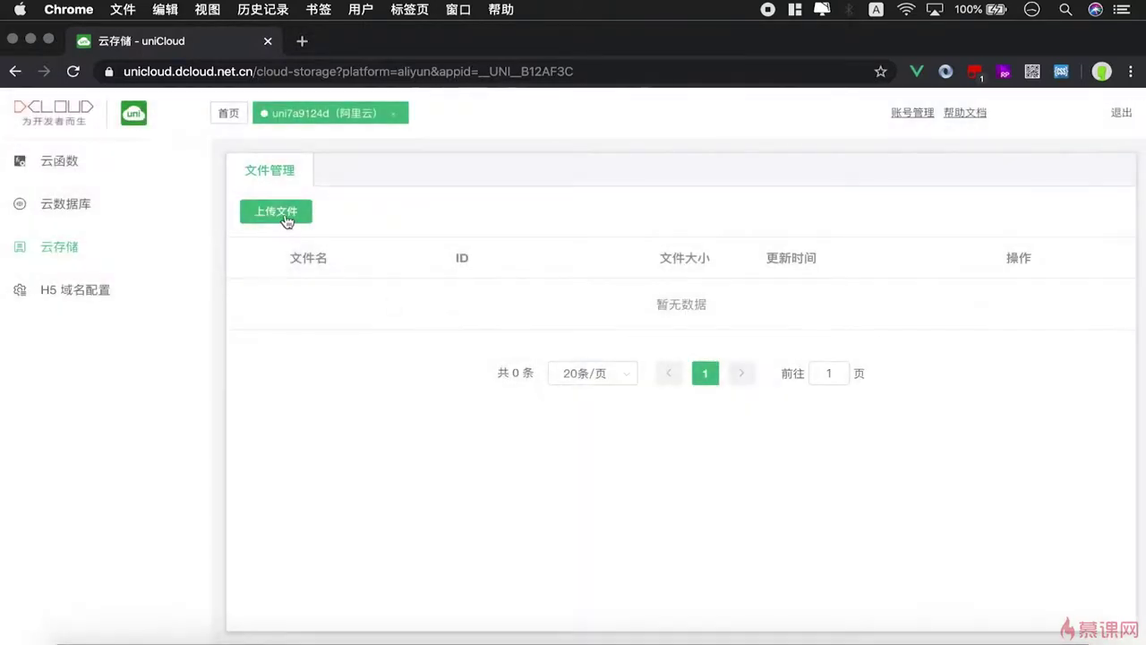
left_click(285, 214)
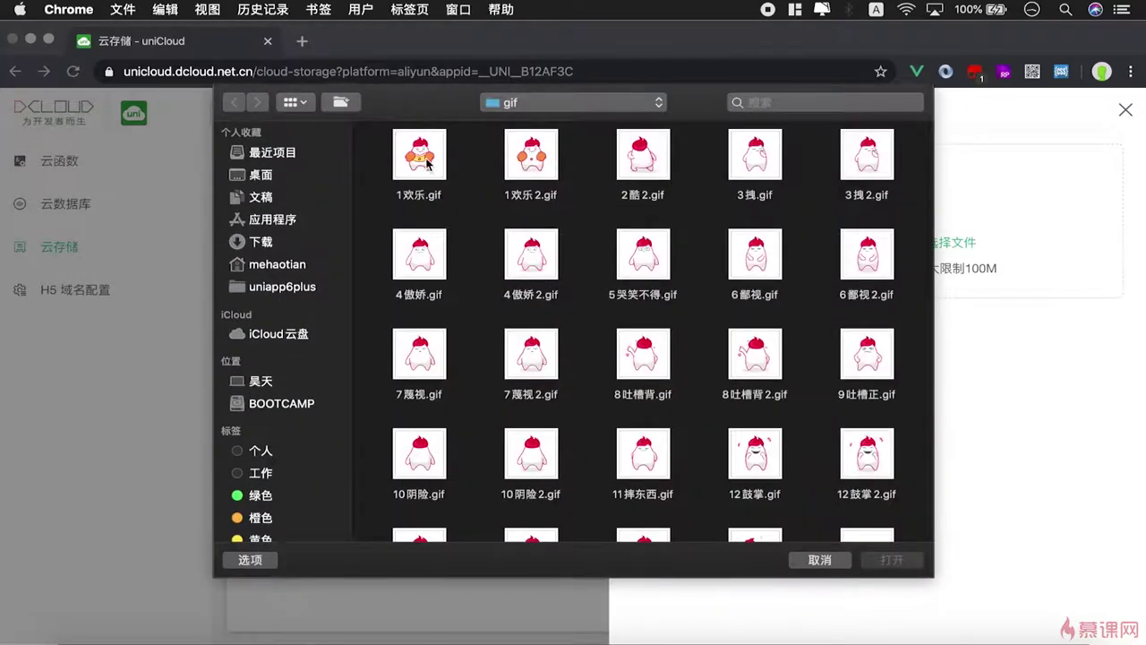
left_click(427, 162)
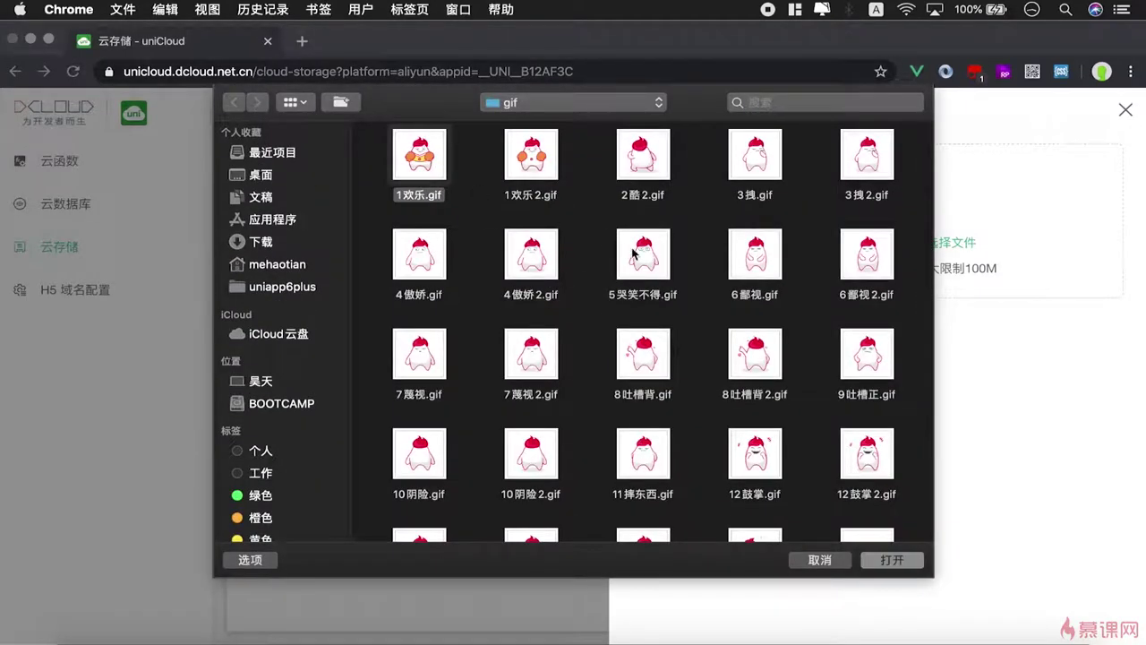
left_click(891, 561)
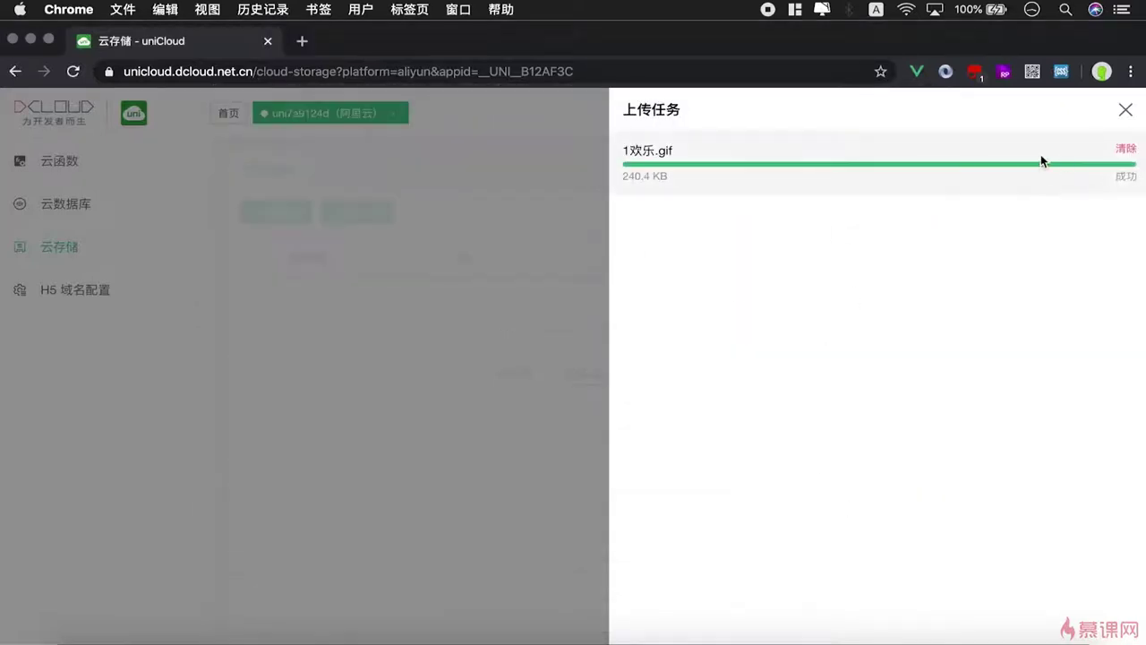
left_click(452, 354)
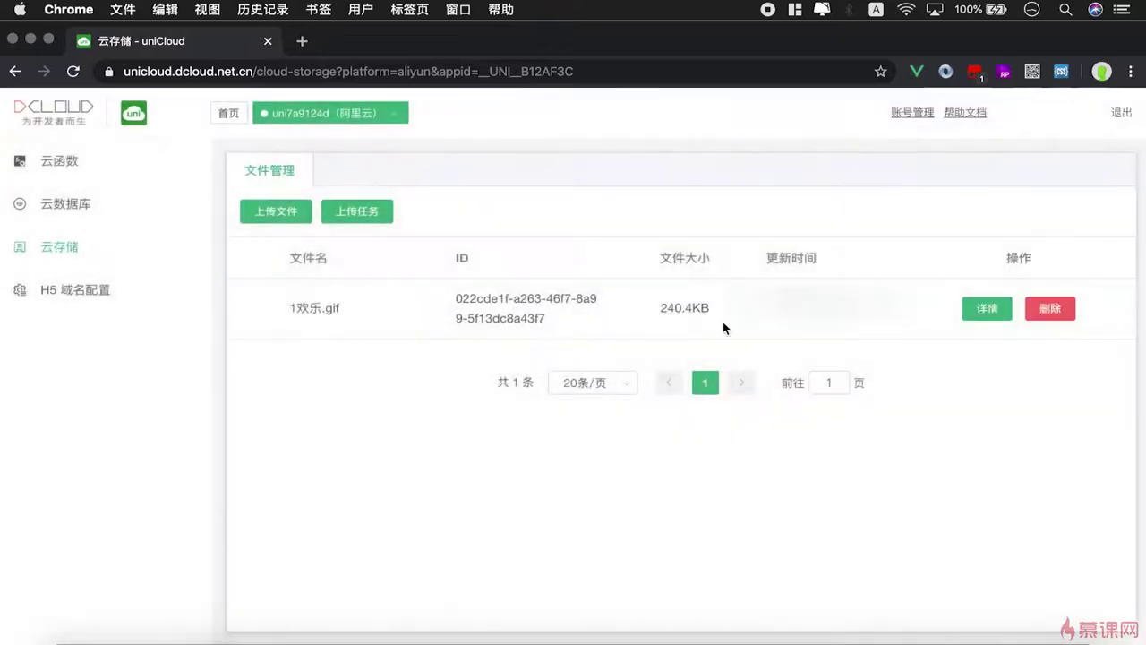
View the stored file's details for 1欢乐.gif and copy its download address
left_click(984, 309)
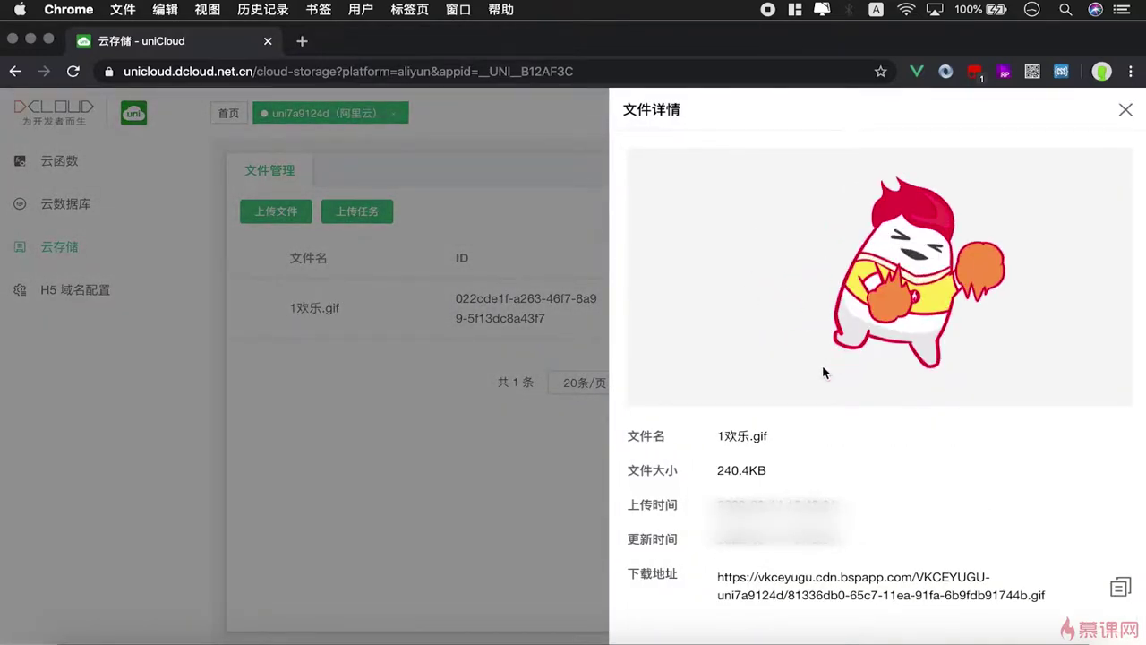
scroll(823, 368, "down", 1)
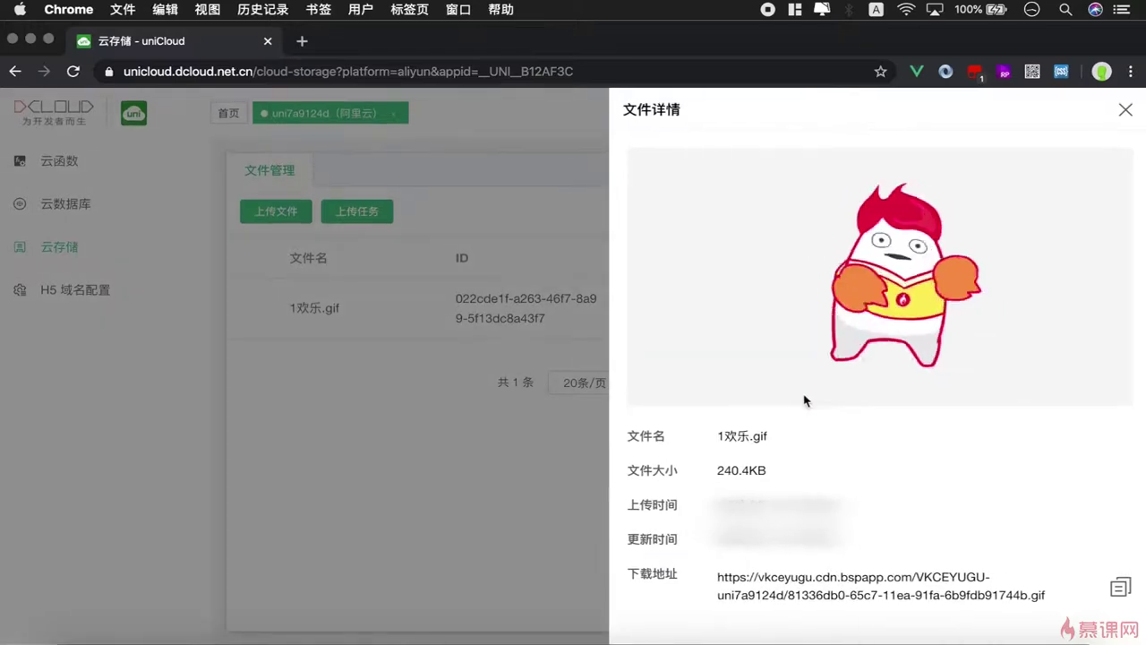
left_click(718, 574)
left_click_drag(719, 574, 1063, 602)
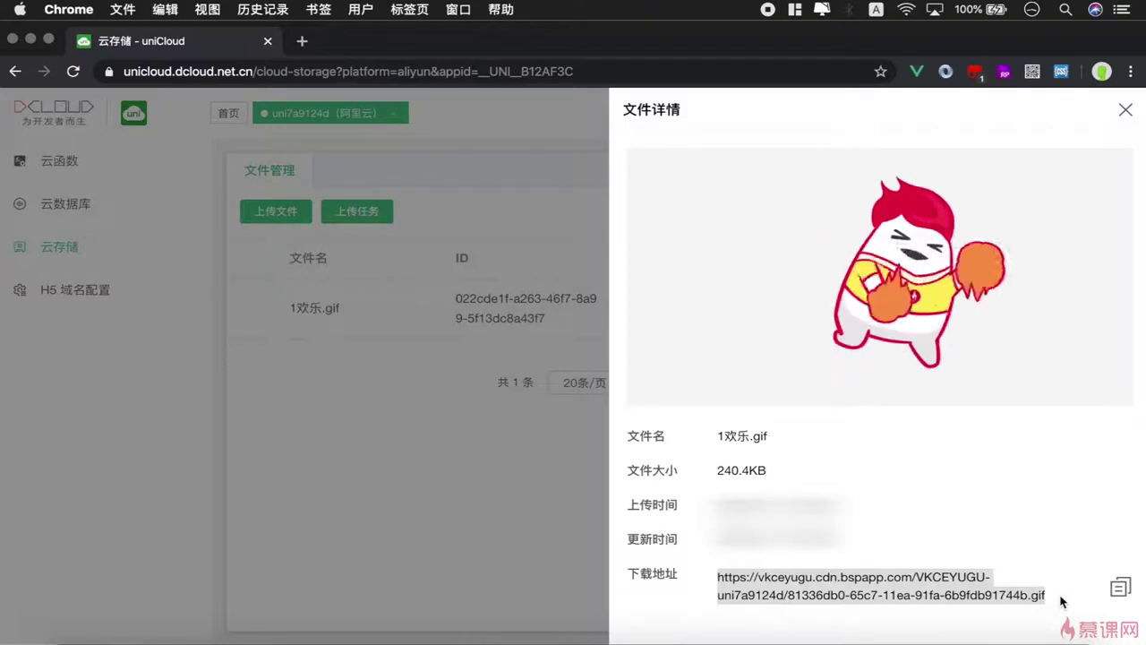
left_click(1120, 588)
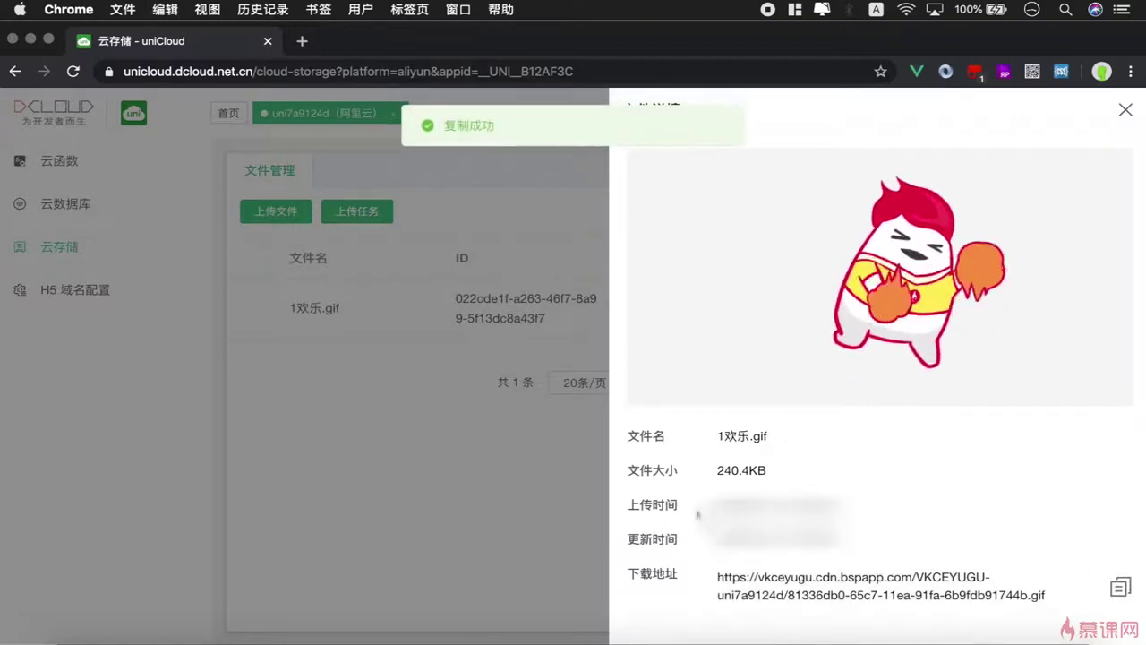
In HBuilderX, replace the logo image's src in pages/index/index.vue with the copied download address and save the file
key("ctrl+Right")
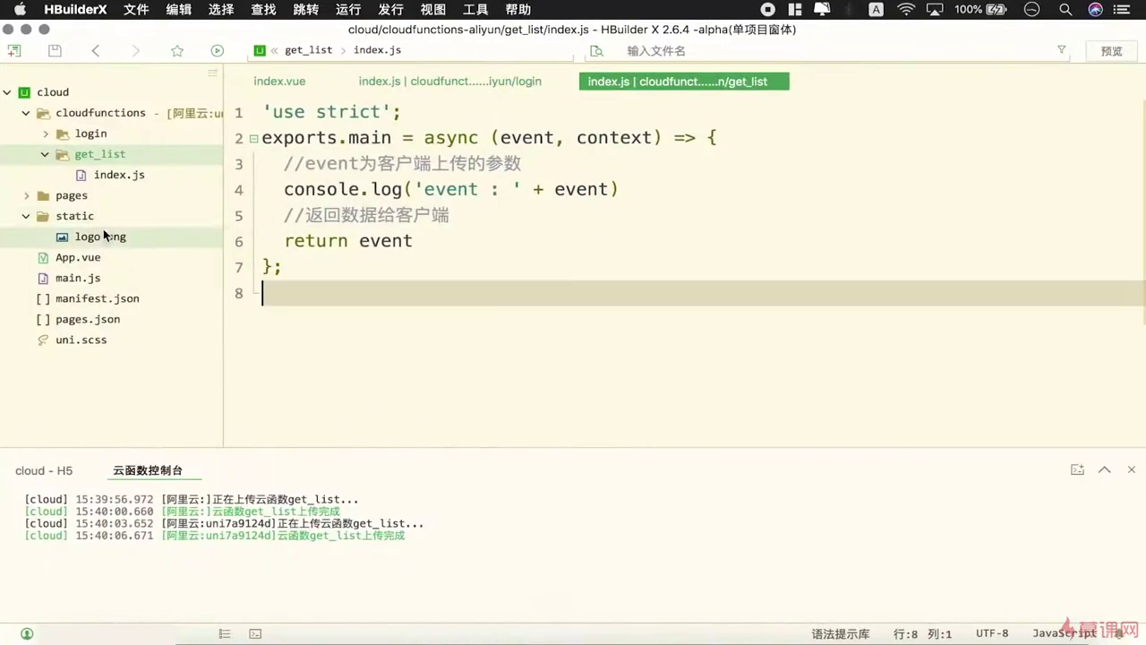
left_click(72, 195)
left_click(126, 238)
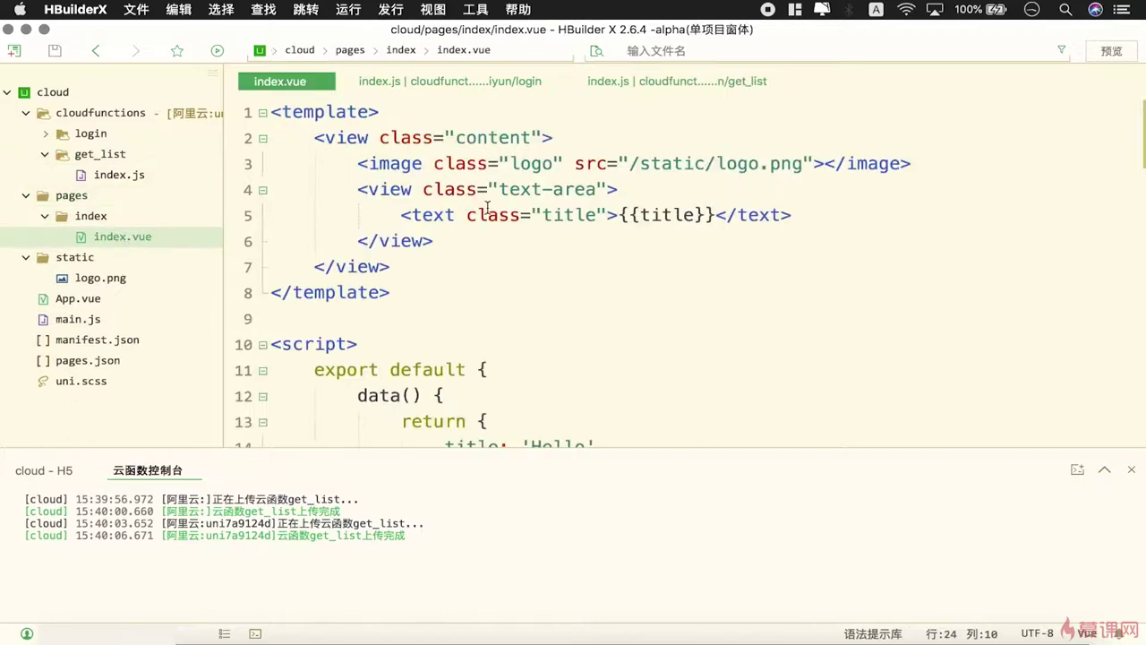
left_click_drag(629, 164, 798, 169)
key("super+v")
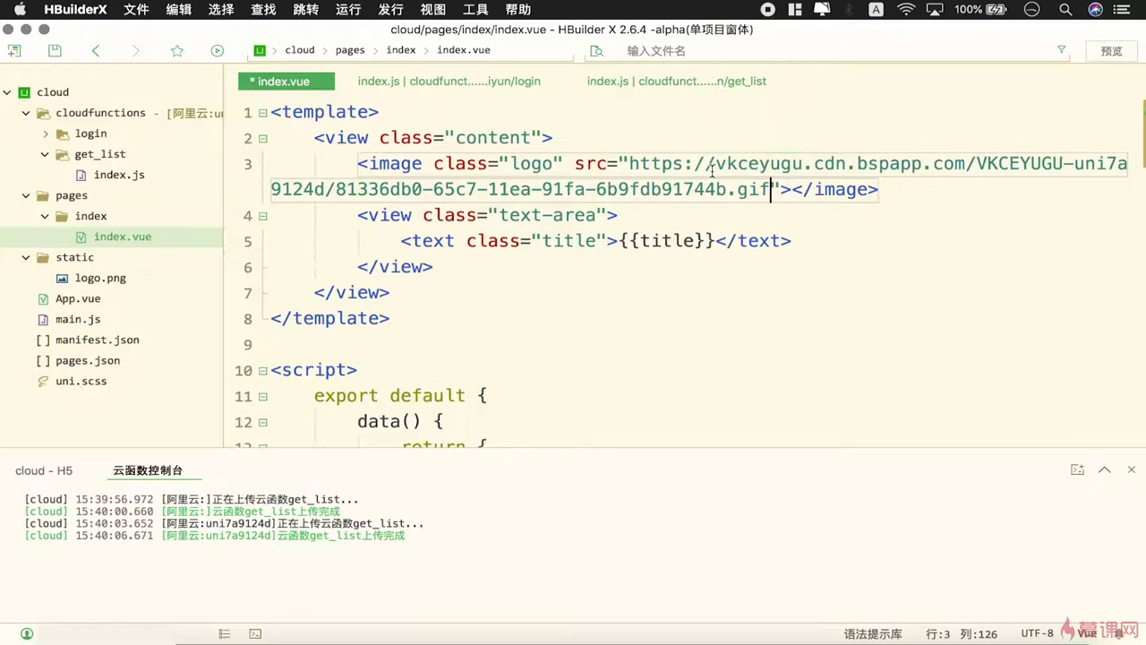
key("super+s")
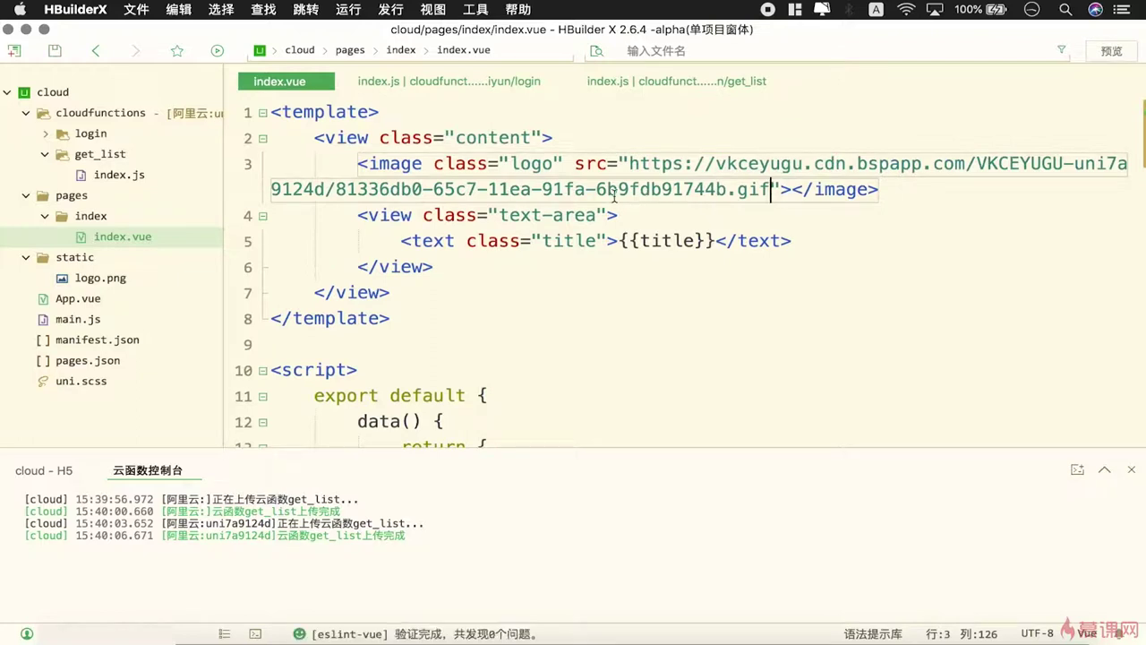
Run the cloud project in Chrome and inspect the uni-app page with the developer tools in mobile view
key("super+r")
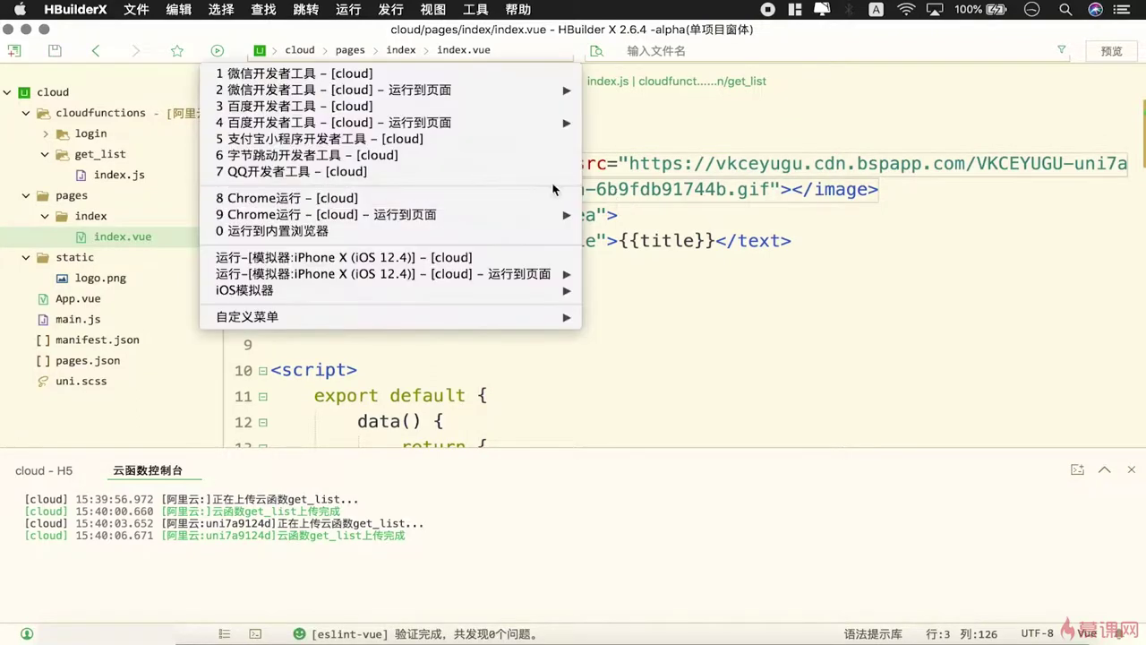
left_click(437, 197)
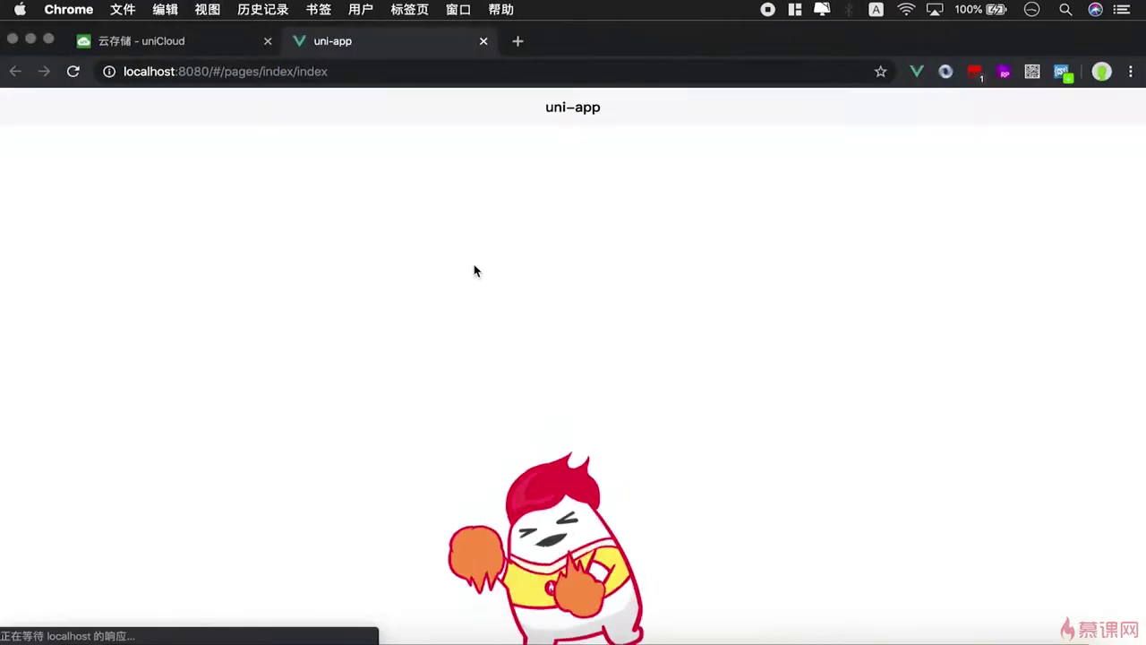
right_click(456, 218)
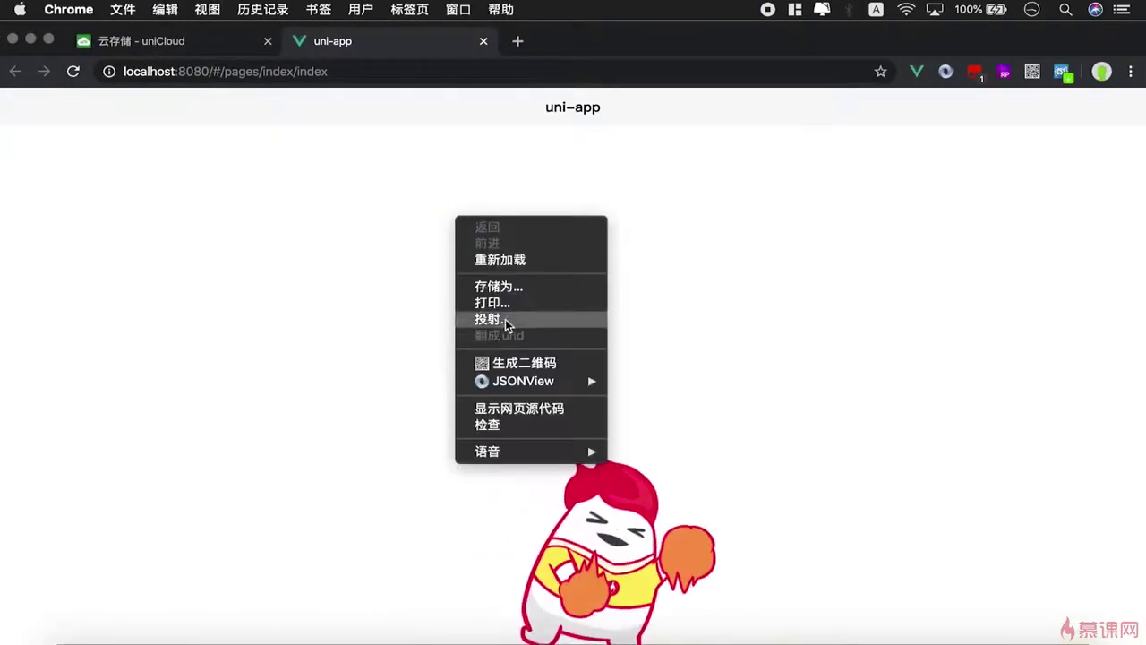
left_click(497, 428)
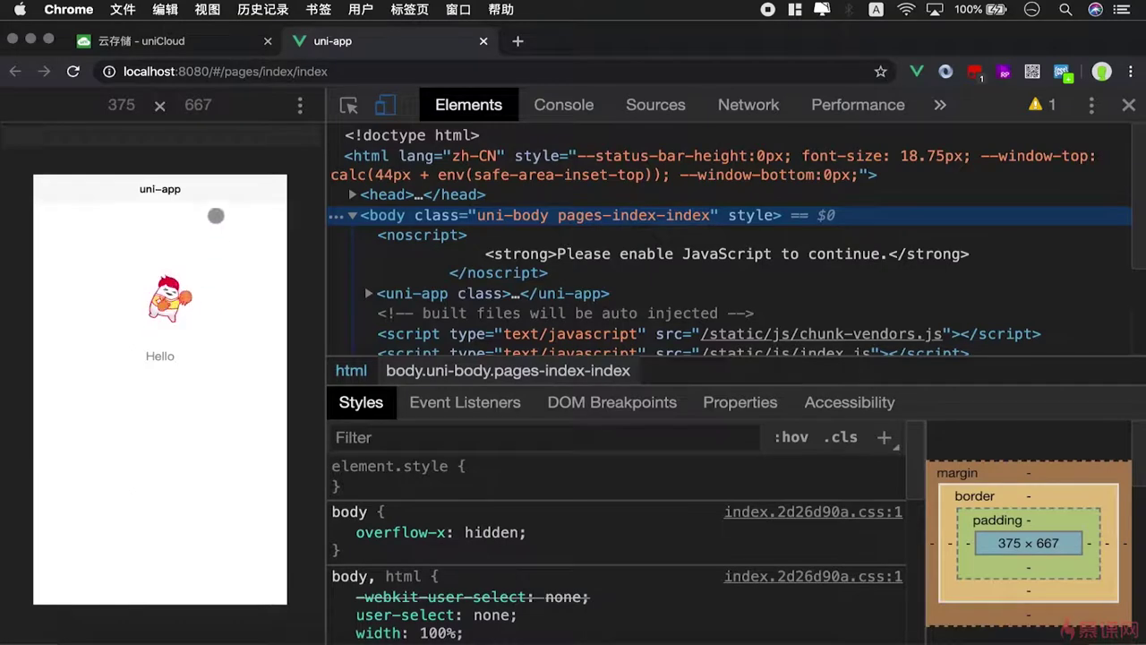
Return to index.vue in HBuilderX and insert an empty uniCloud.uploadFile({}) call inside the onLoad function
left_click(204, 50)
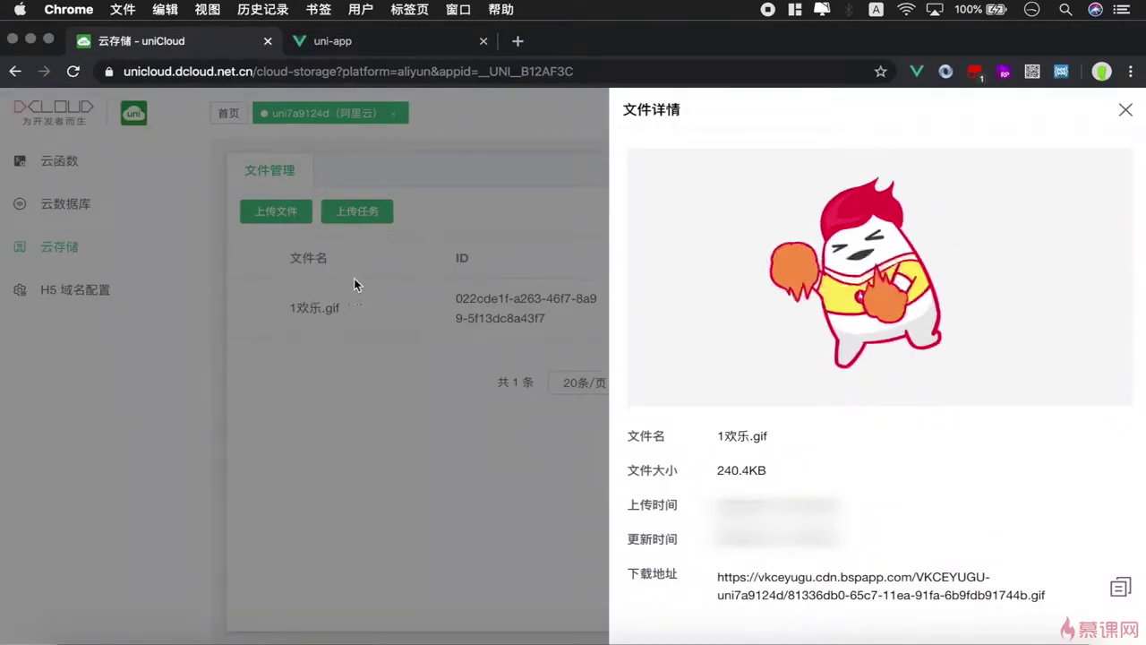
key("super+Tab")
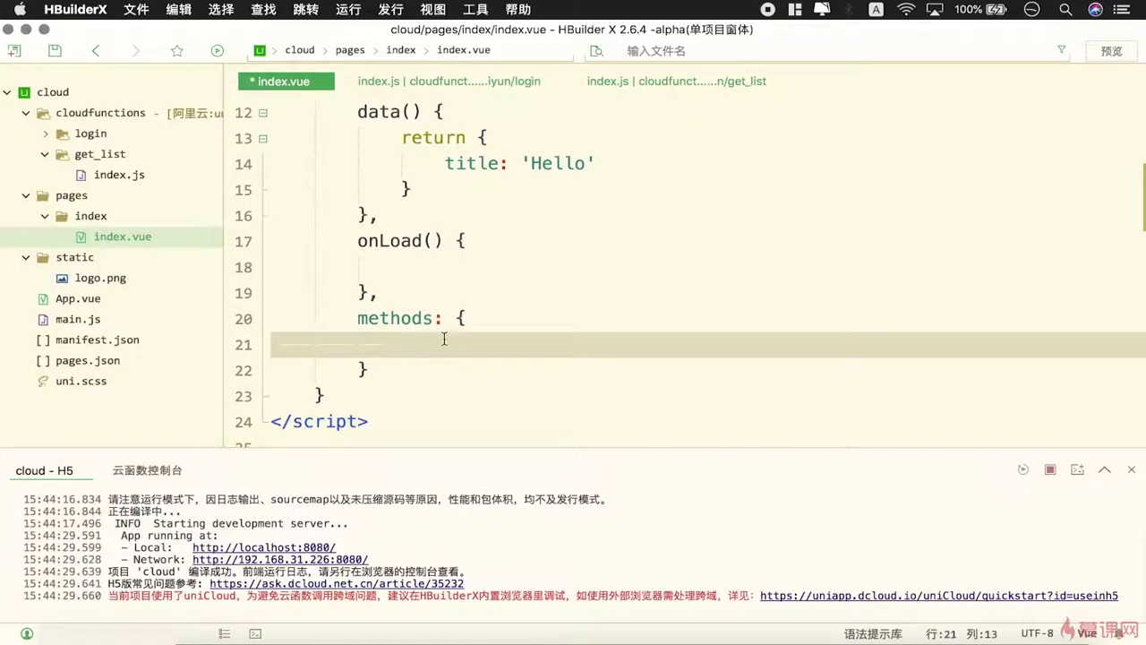
left_click(414, 267)
type("uni")
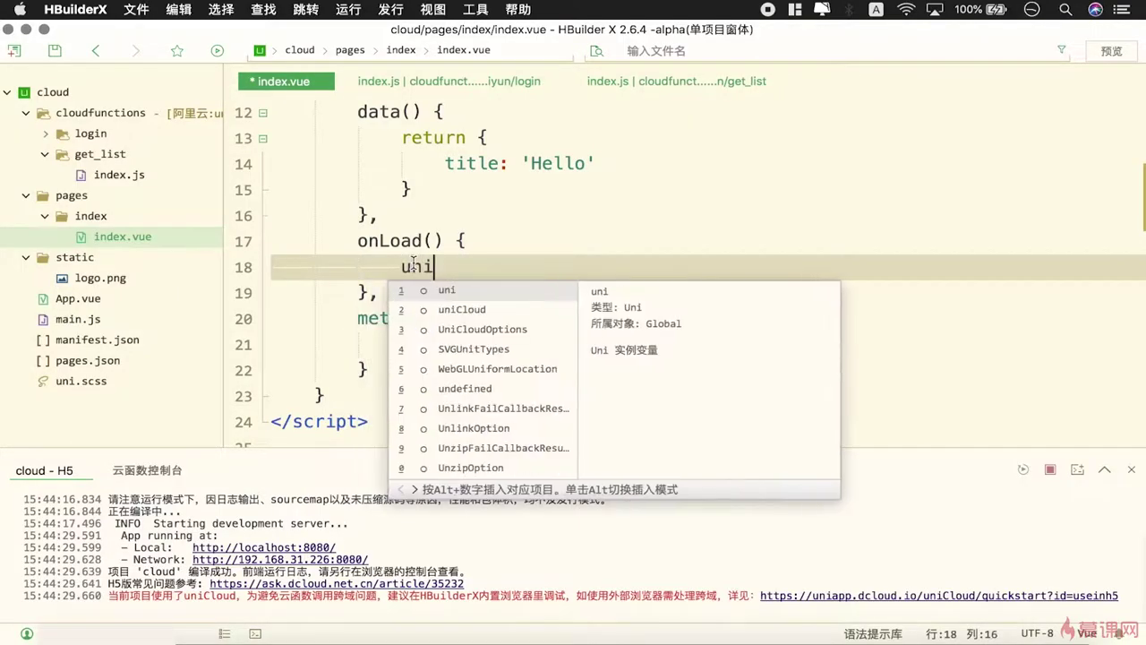
type("Cloud.")
type("upload")
key("Return")
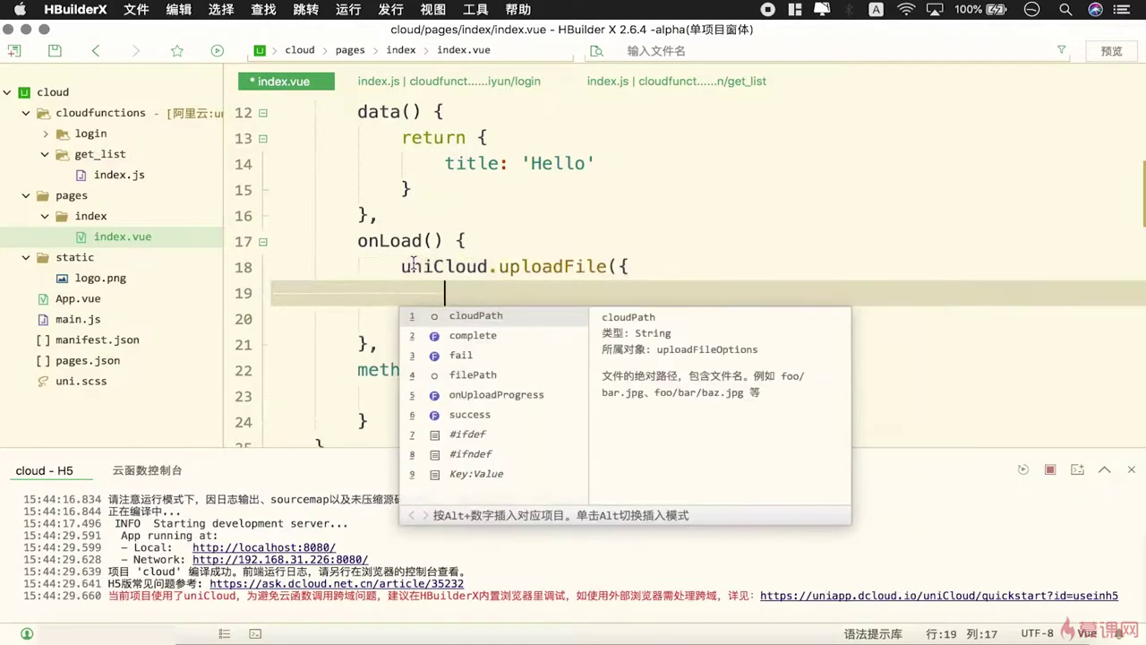
key("Escape")
left_click_drag(436, 317, 395, 273)
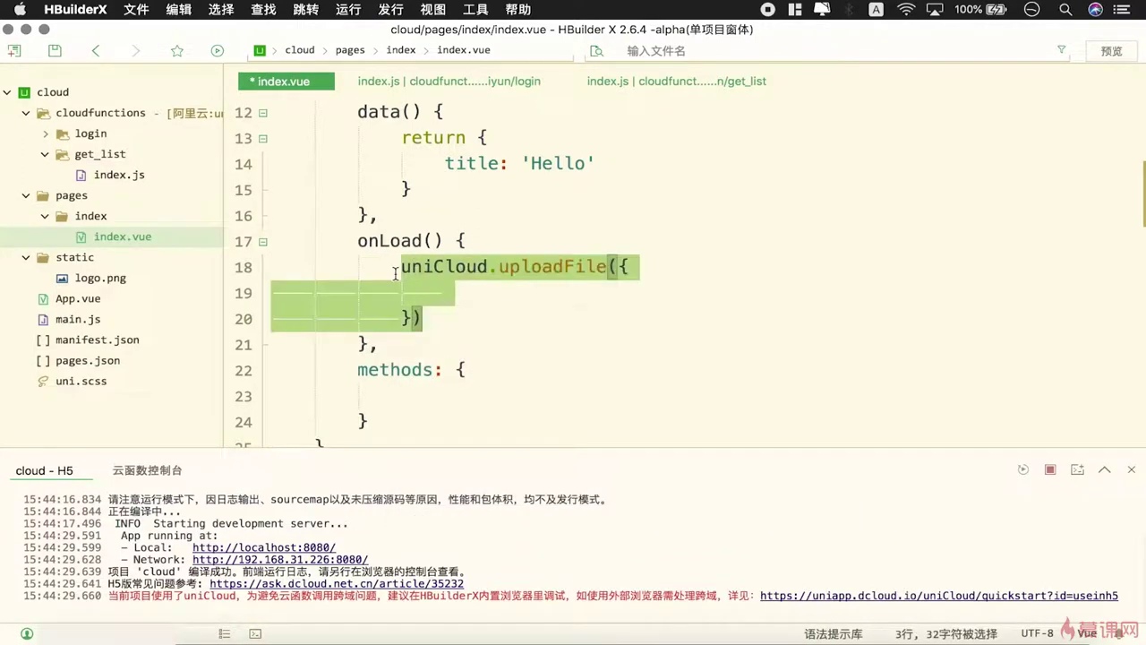
left_click(462, 284)
left_click(459, 279)
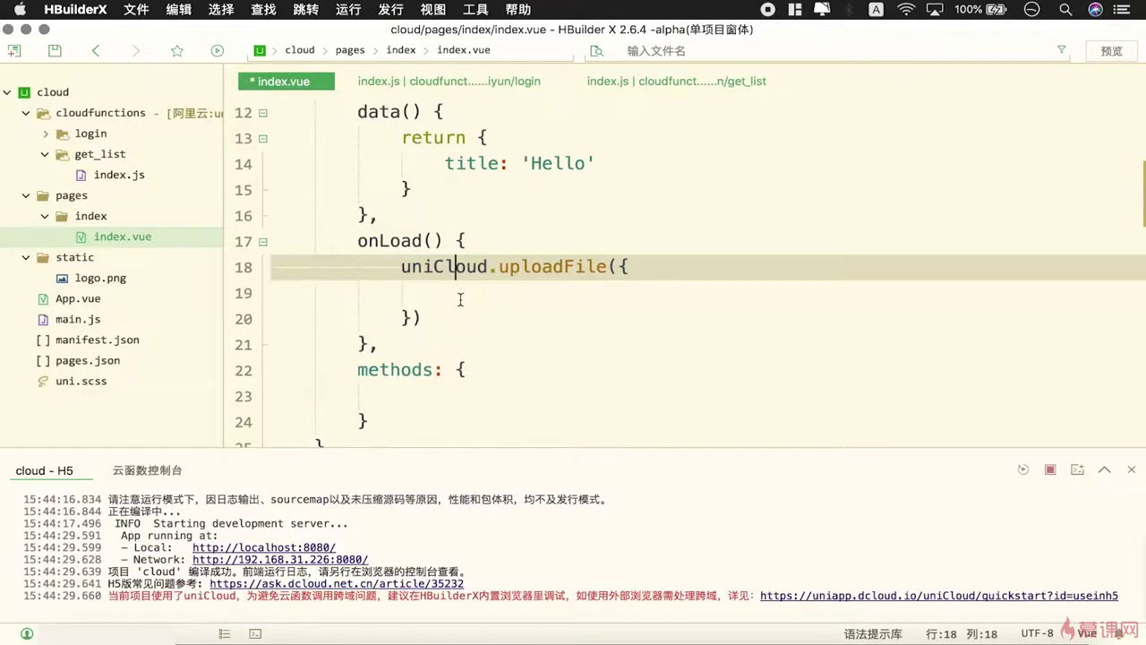
left_click(454, 294)
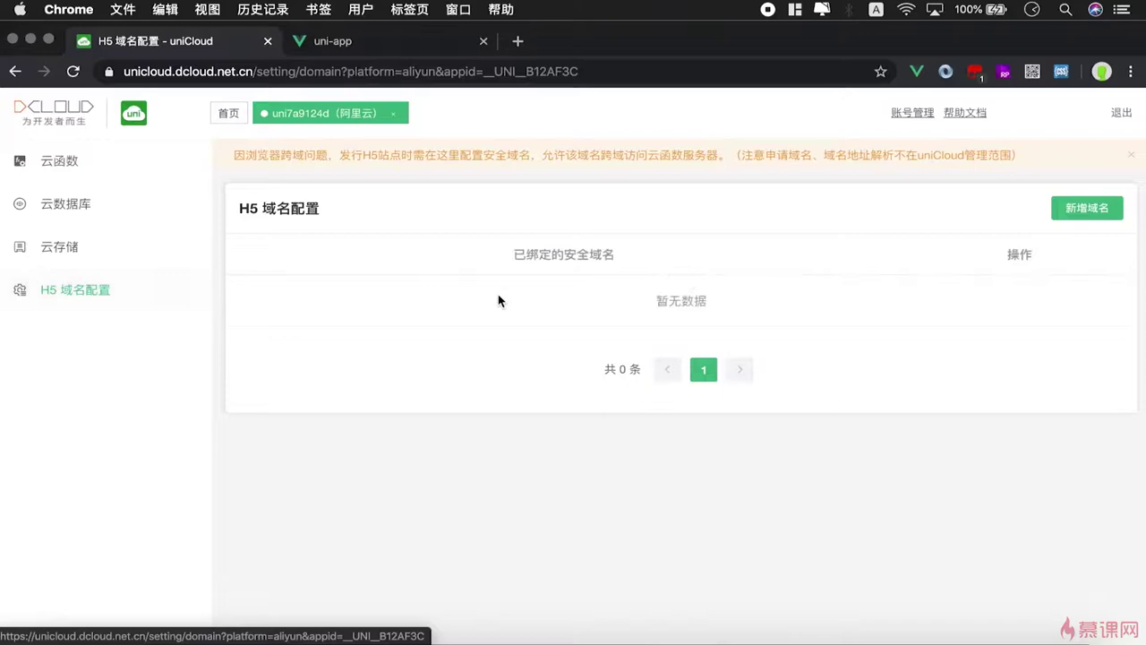
On the H5 域名配置 page of the uniCloud console in Chrome, examine the cross-domain notice and the bound domain list
left_click_drag(241, 155, 417, 153)
left_click(329, 183)
left_click_drag(257, 158, 717, 158)
left_click(532, 161)
left_click(675, 212)
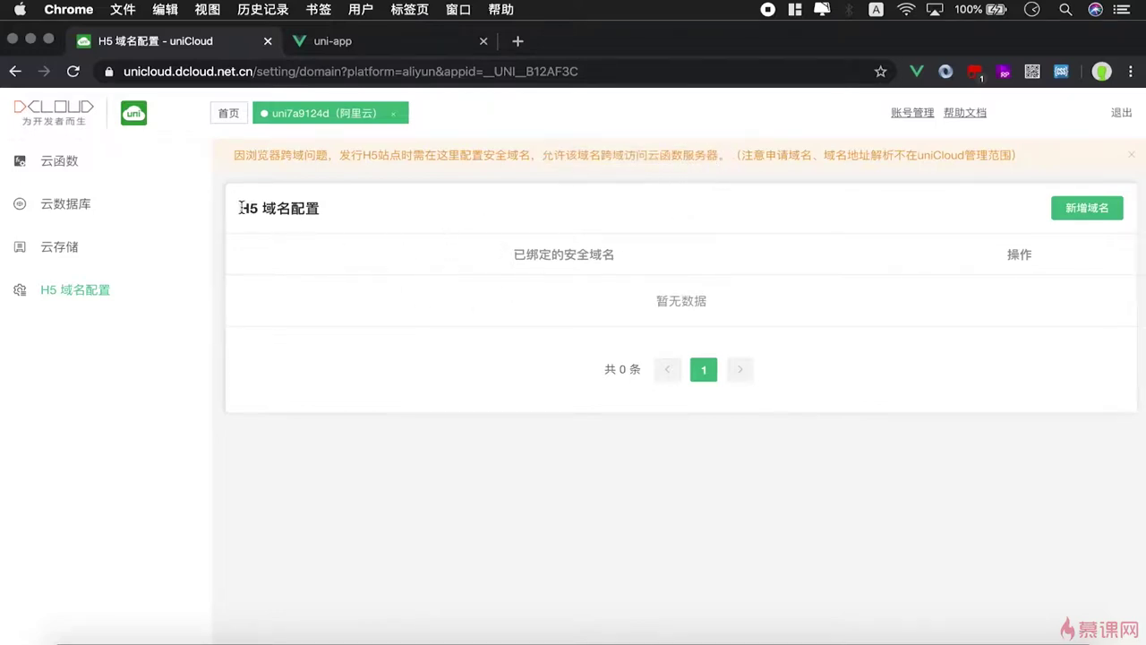
left_click_drag(241, 207, 334, 211)
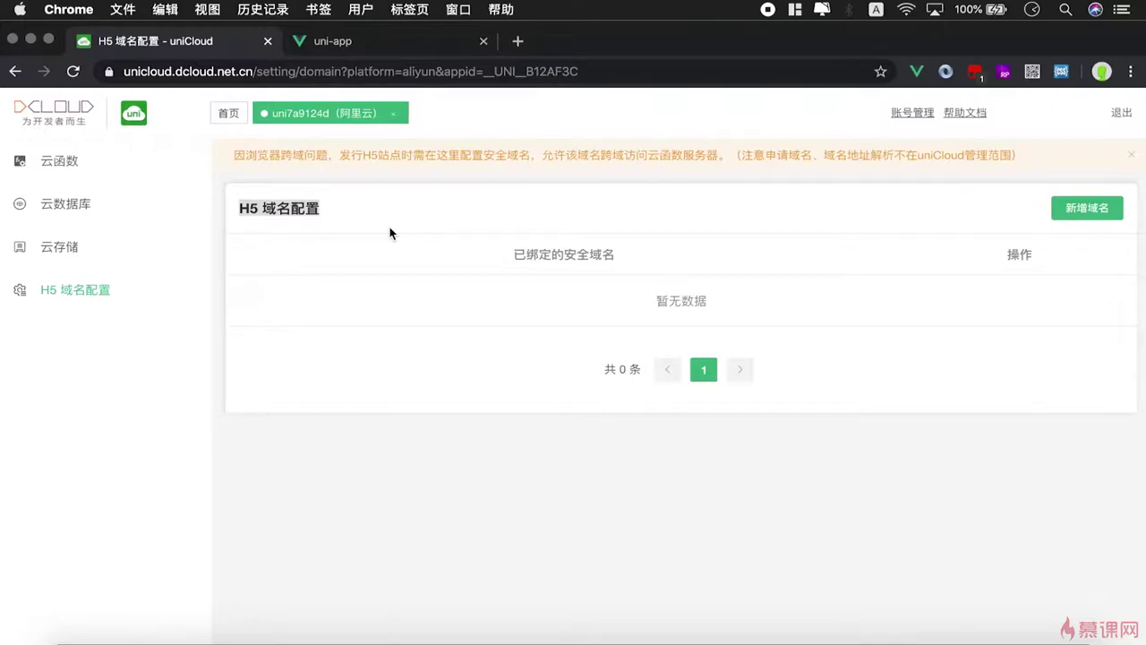
left_click(458, 203)
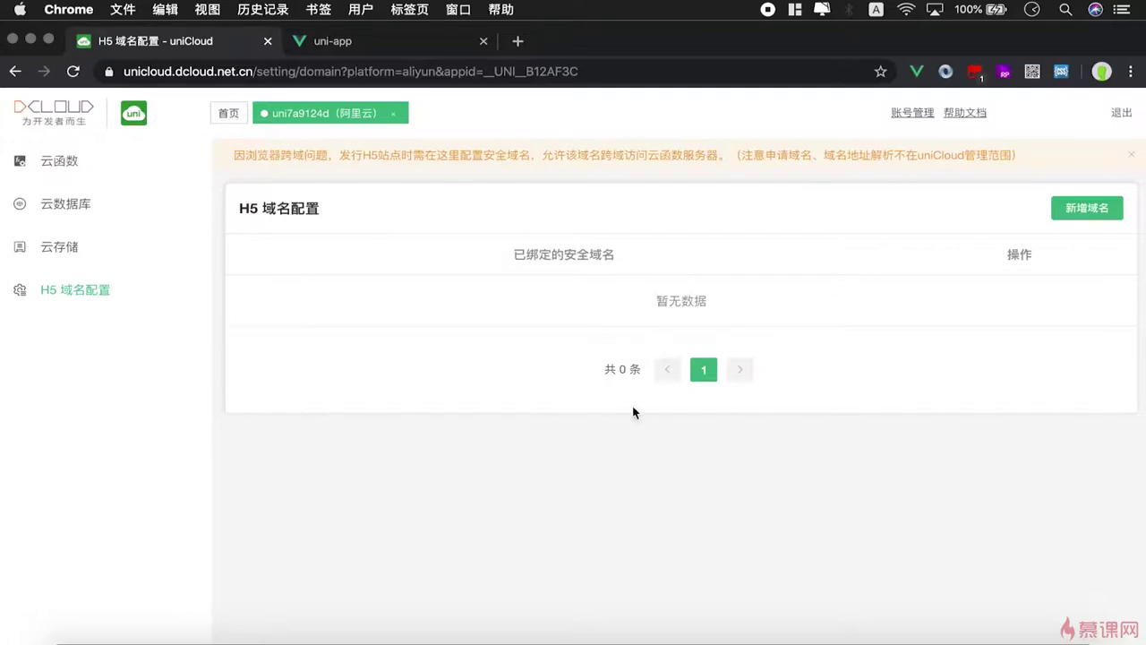
In HBuilderX, replace the uploadFile call in index.vue's onLoad with an empty uniCloud.callFunction({}) call and select the new block
left_click(916, 634)
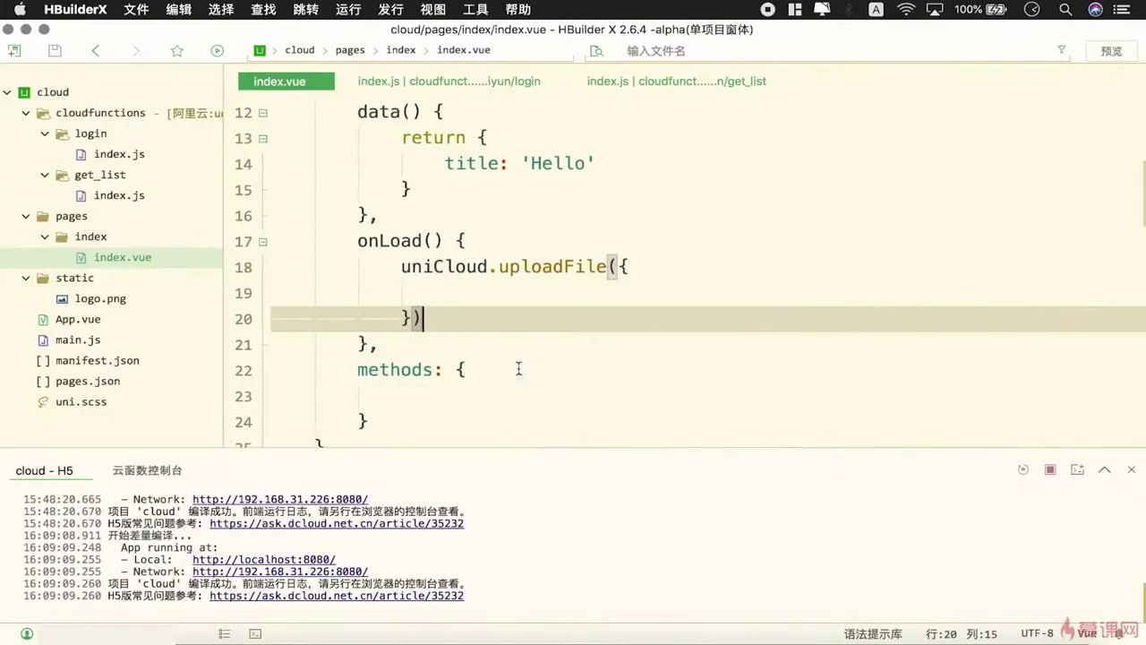
left_click_drag(446, 319, 404, 273)
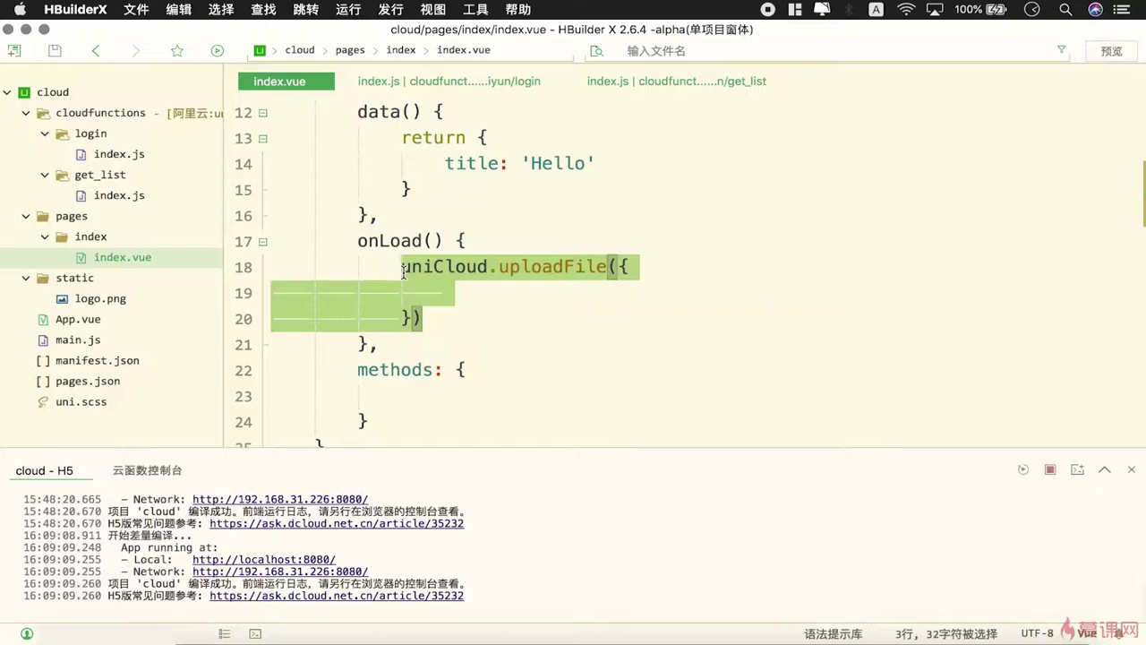
key("BackSpace")
type("uni")
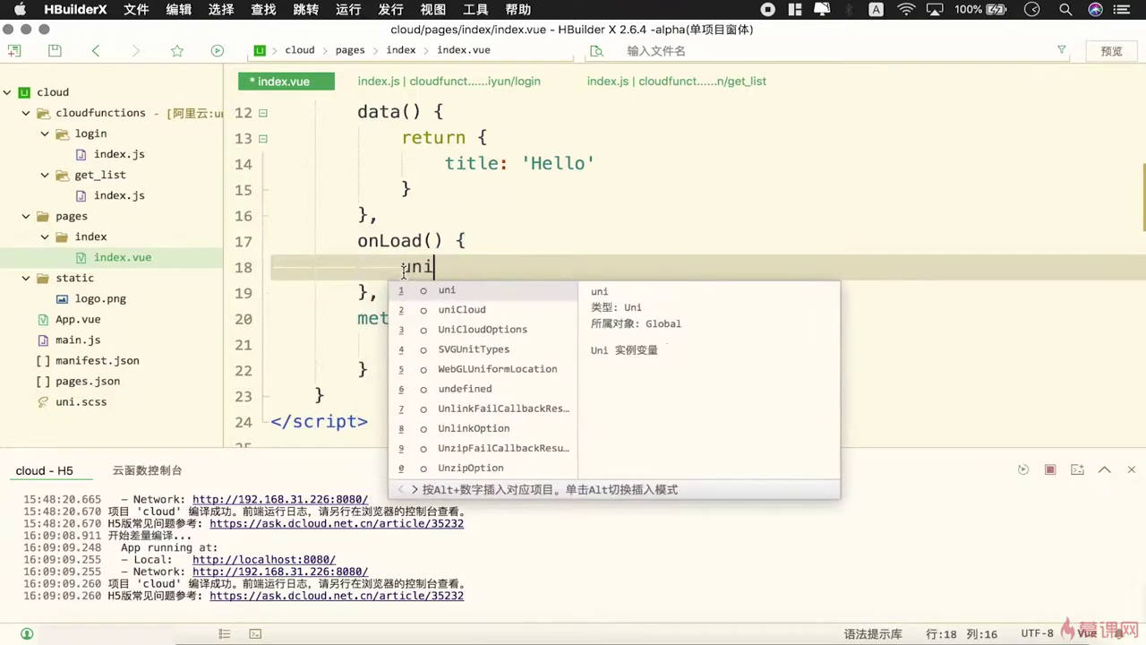
type("Cloud")
key("Escape")
type(".call")
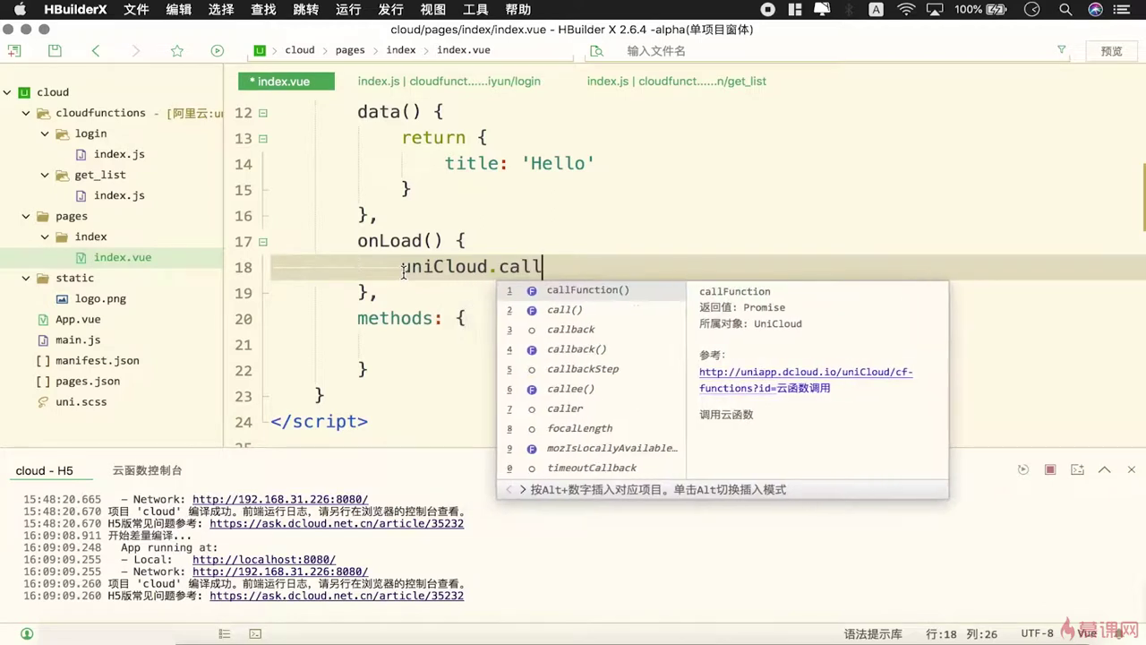
key("Return")
key("Escape")
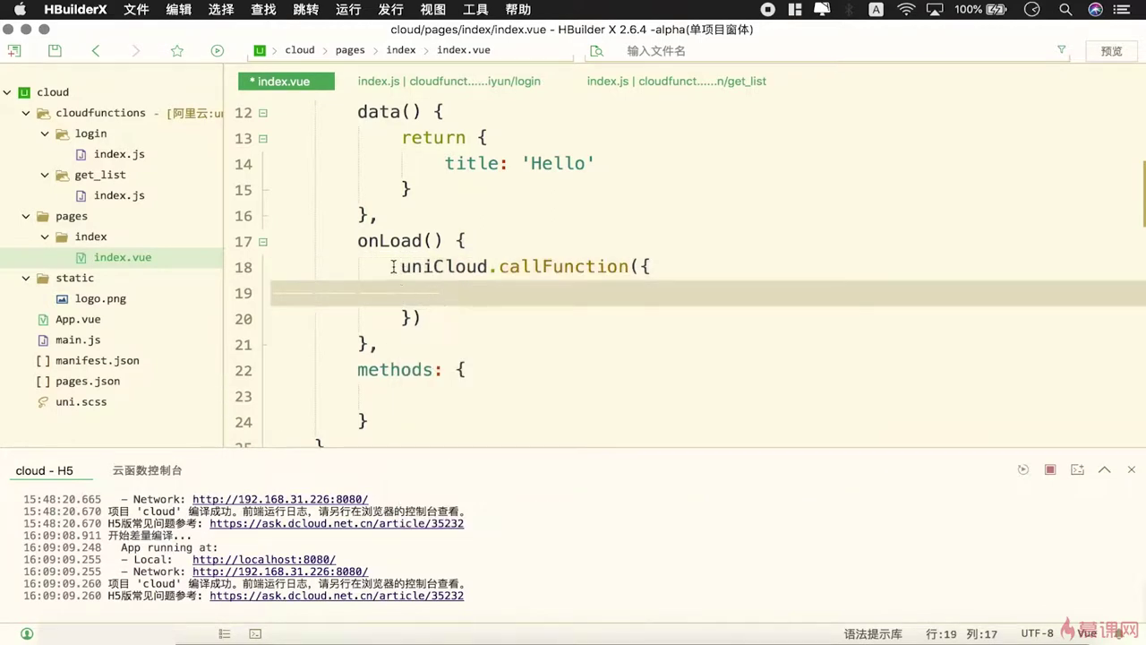
left_click_drag(394, 267, 445, 314)
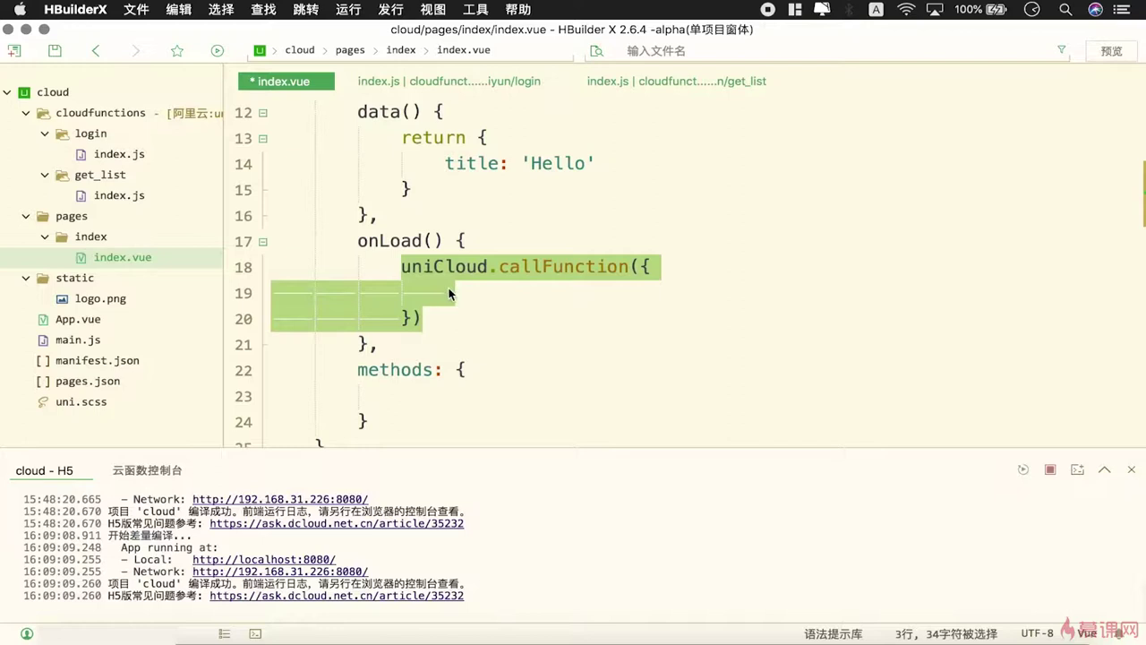
Set the name option of the uniCloud.callFunction call in index.vue's onLoad to "login"
left_click(449, 293)
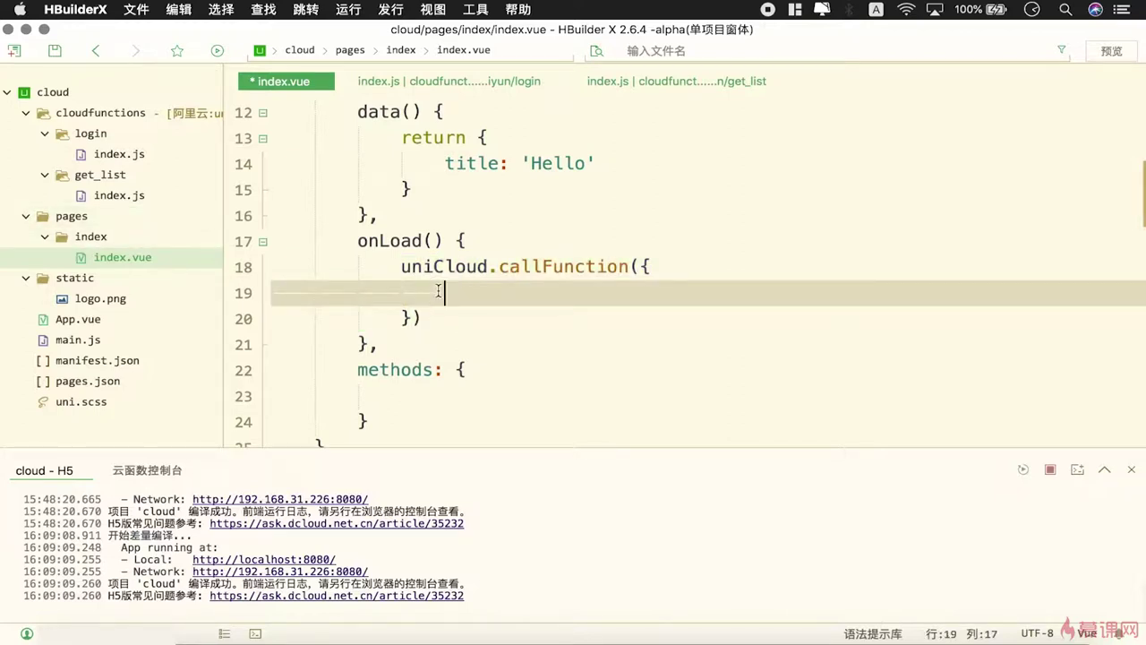
left_click_drag(402, 267, 434, 320)
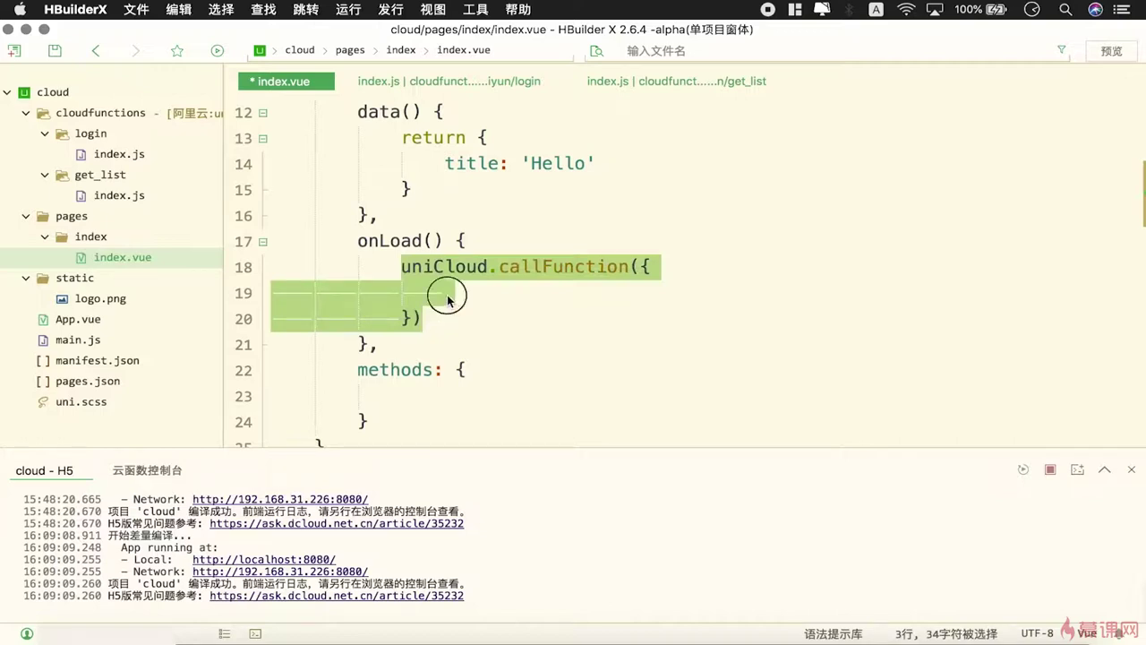
left_click(448, 300)
type("name")
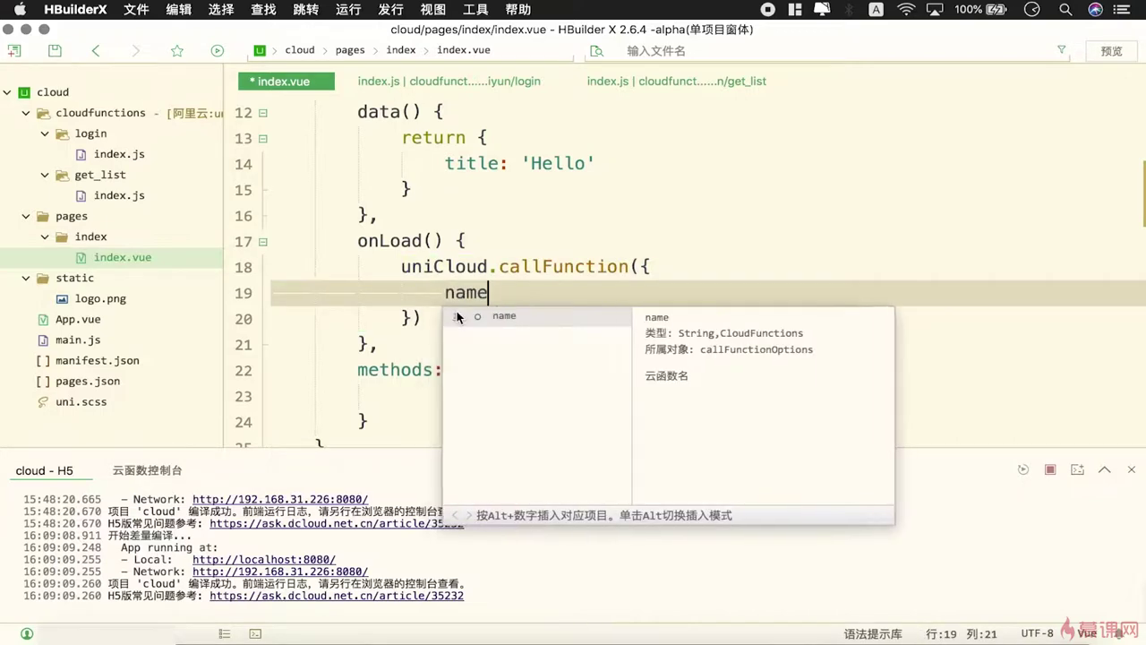
type(":\"")
key("Down")
key("Return")
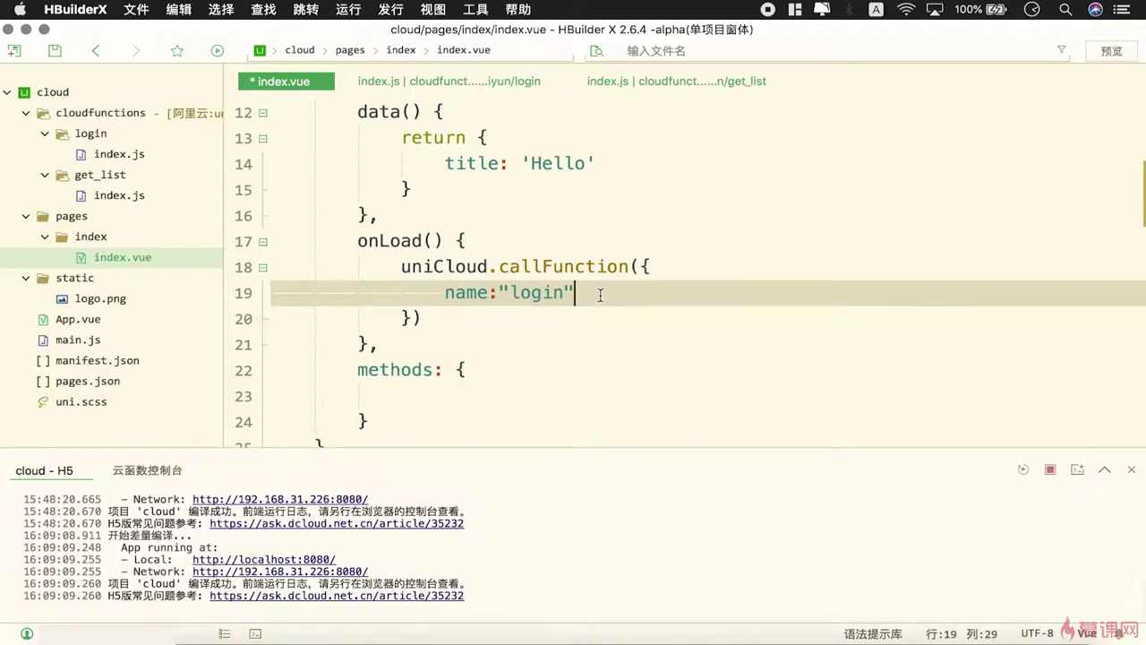
Add a success callback with a res parameter below the name option of the callFunction call
key("Return")
type("success(){")
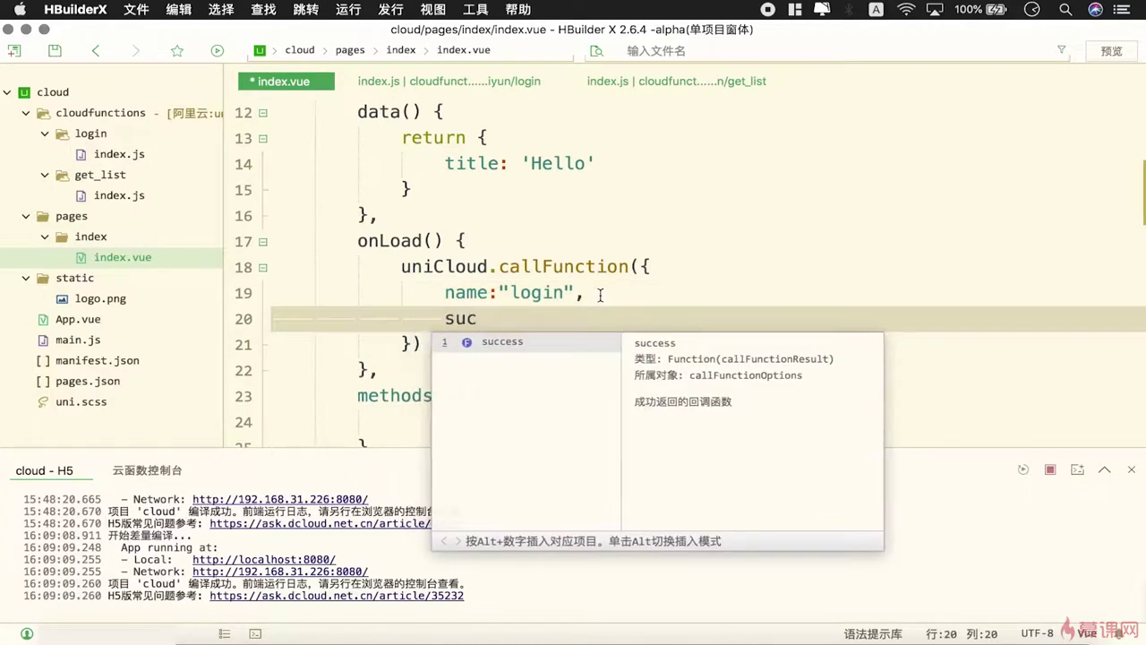
key("Return")
type("(){}")
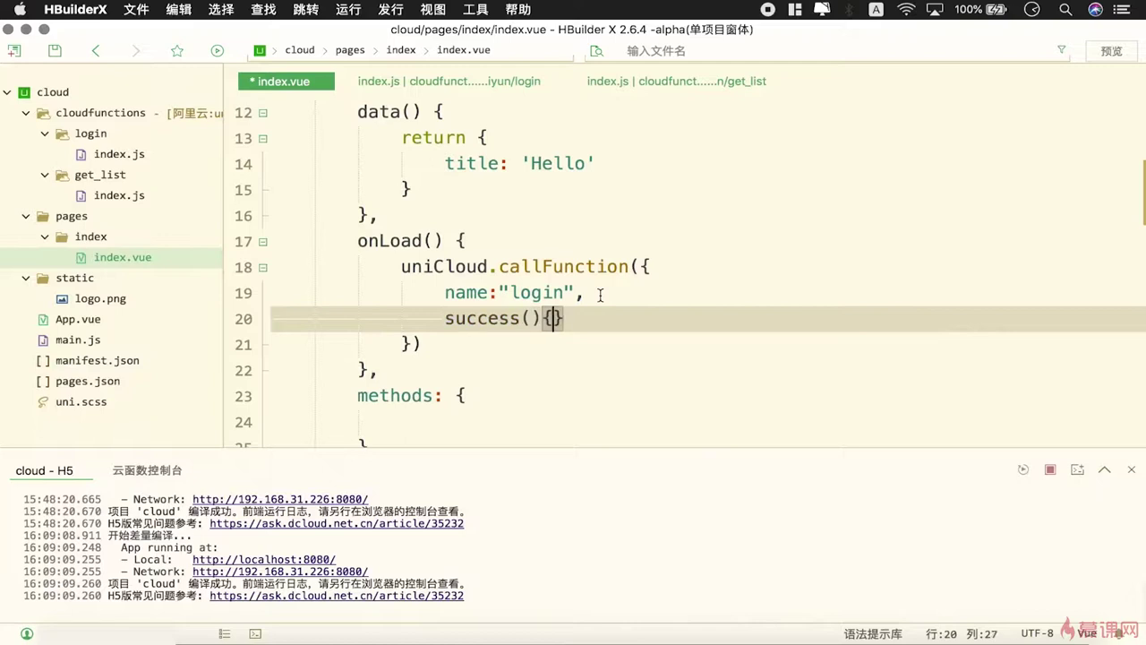
key("Return")
left_click(538, 318)
type("res")
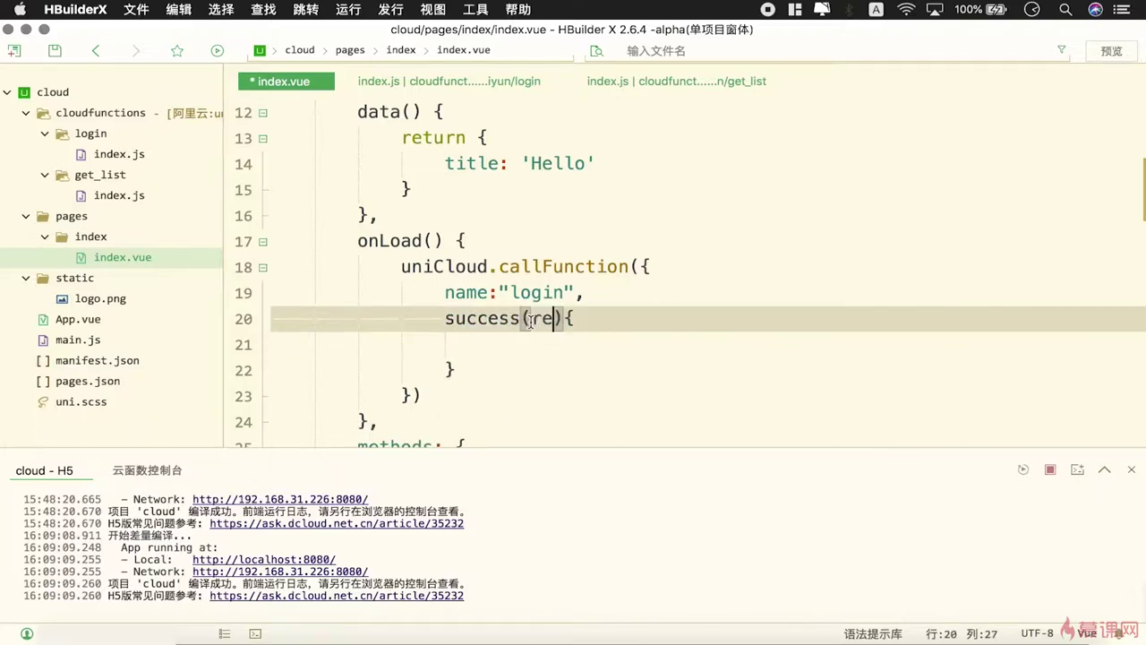
Log res to the console inside the success callback and save index.vue
left_click(495, 340)
type("clog")
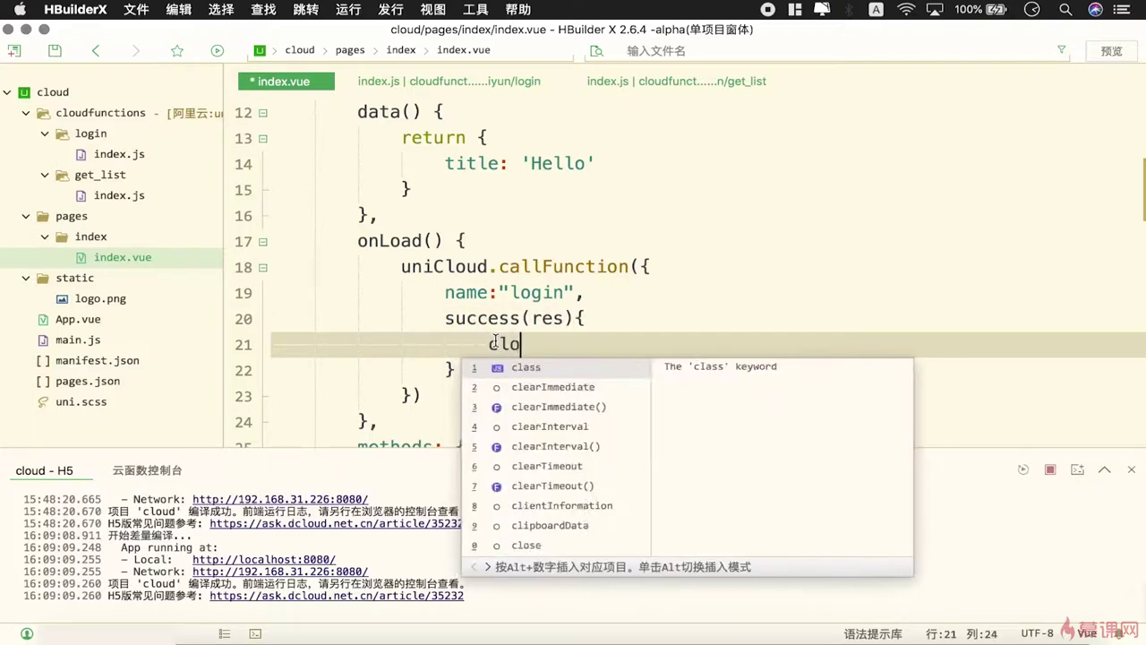
key("Return")
type("res);")
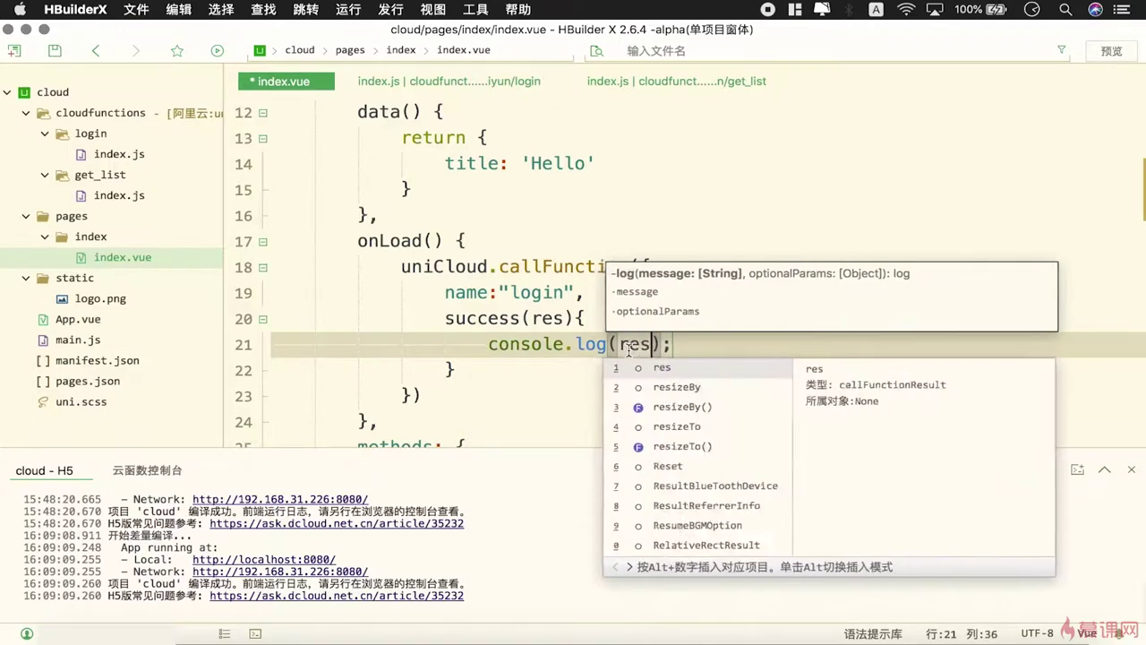
key("ctrl+s")
Insert the label '云函数调用成功：' before res in the console.log call and save index.vue
left_click(618, 344)
type("'',")
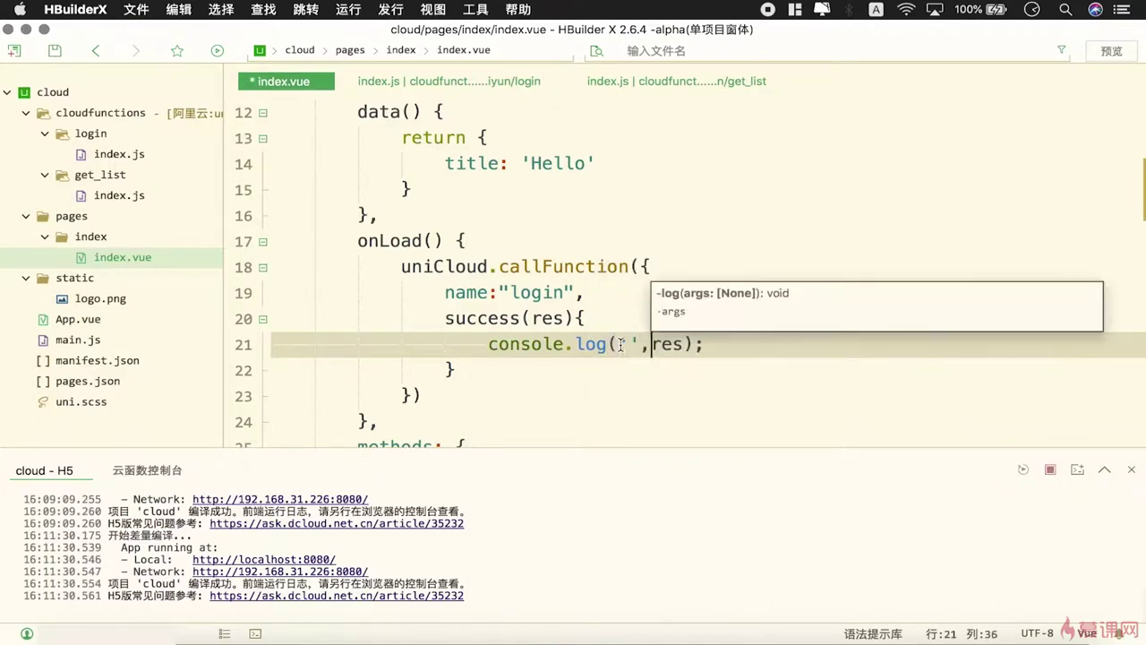
type("yunhanshu")
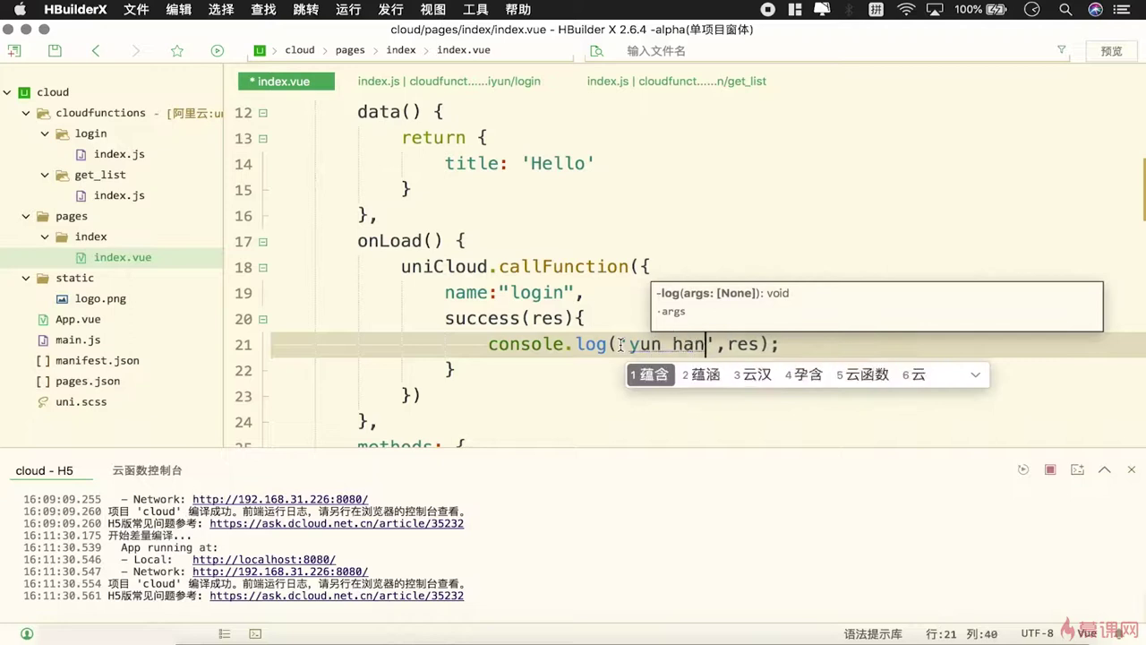
key("space")
type("diaoyong")
key("space")
type("chenggon")
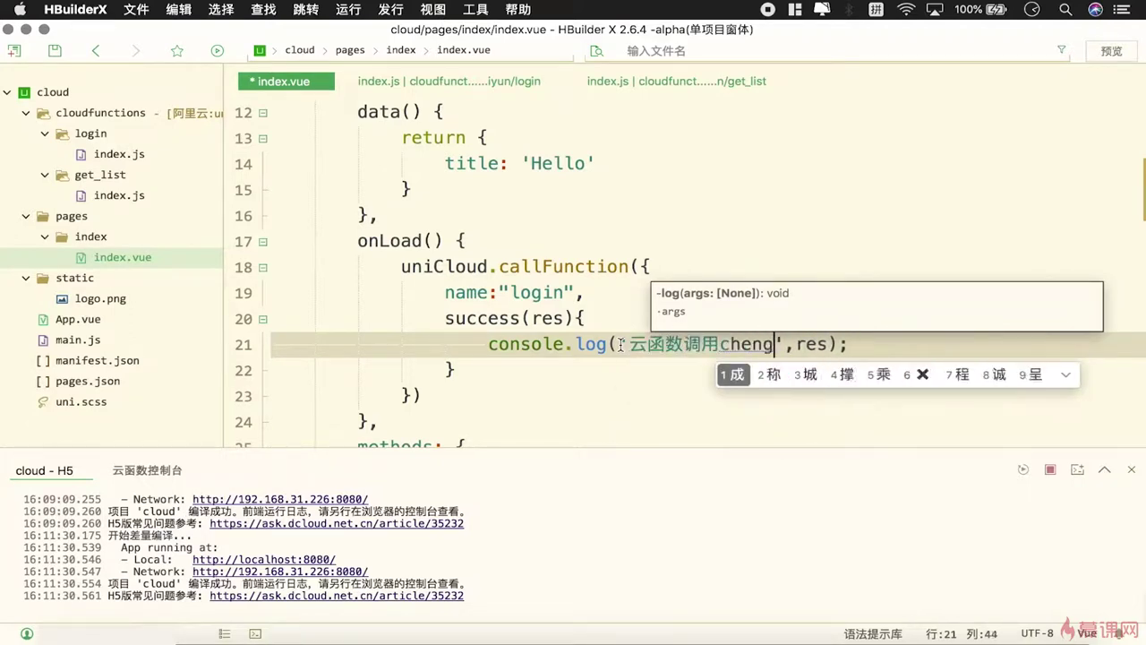
key("space")
type(":")
key("super+s")
left_click(608, 338)
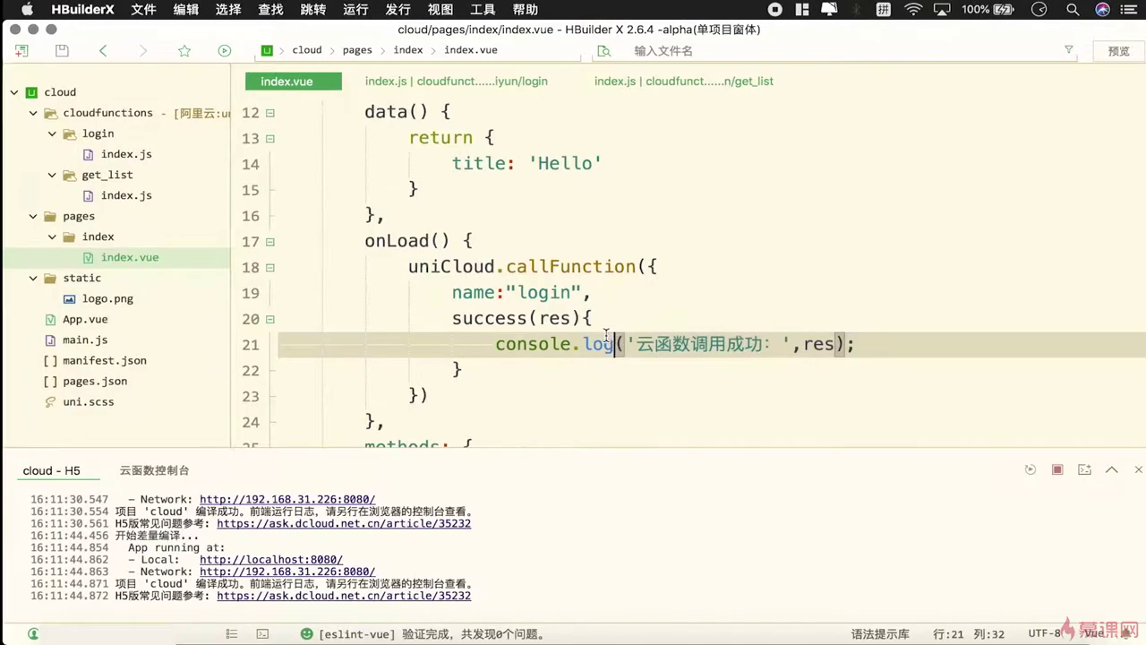
Switch to the uni-app page in Chrome and expand the logged cloud function result in the console
key("super+Tab")
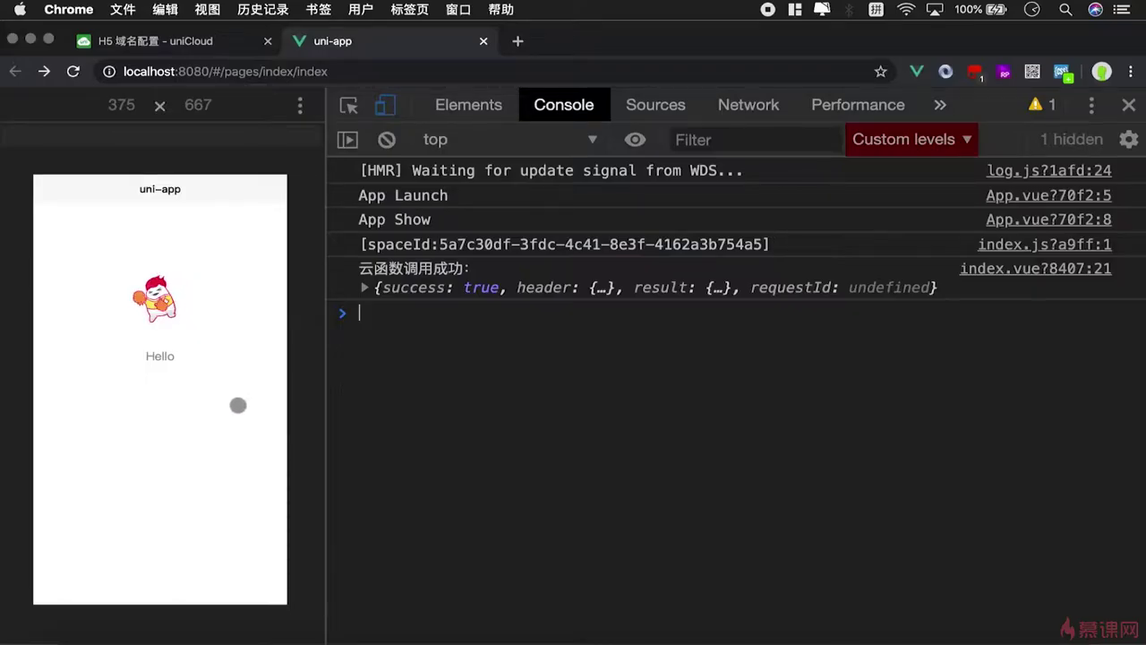
left_click(360, 276)
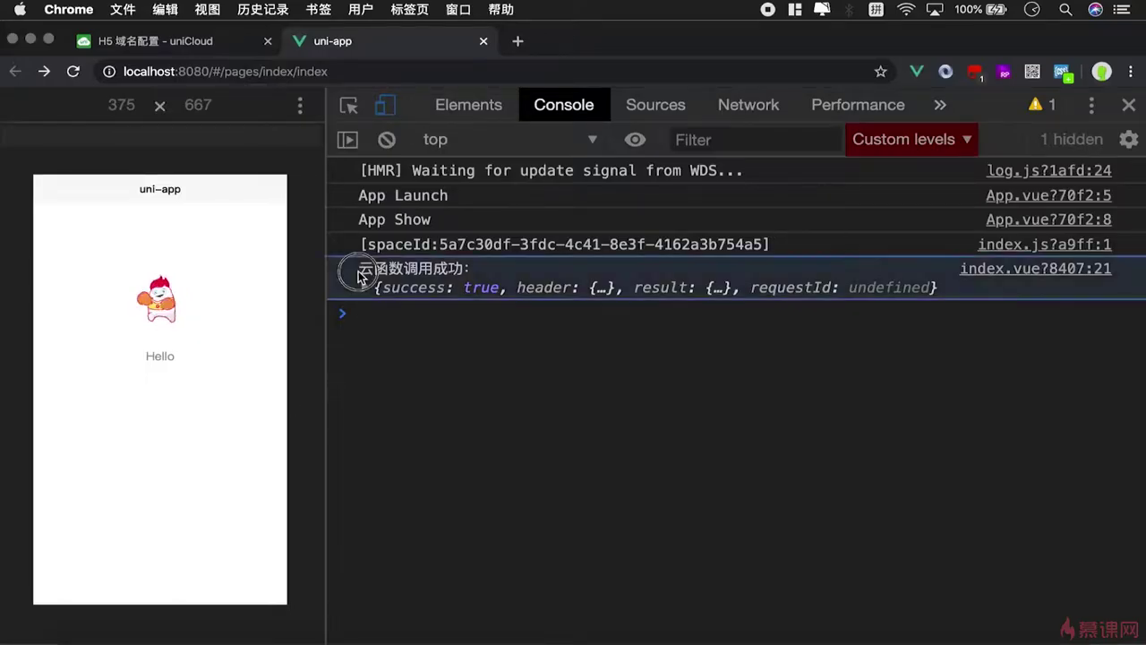
left_click(467, 286)
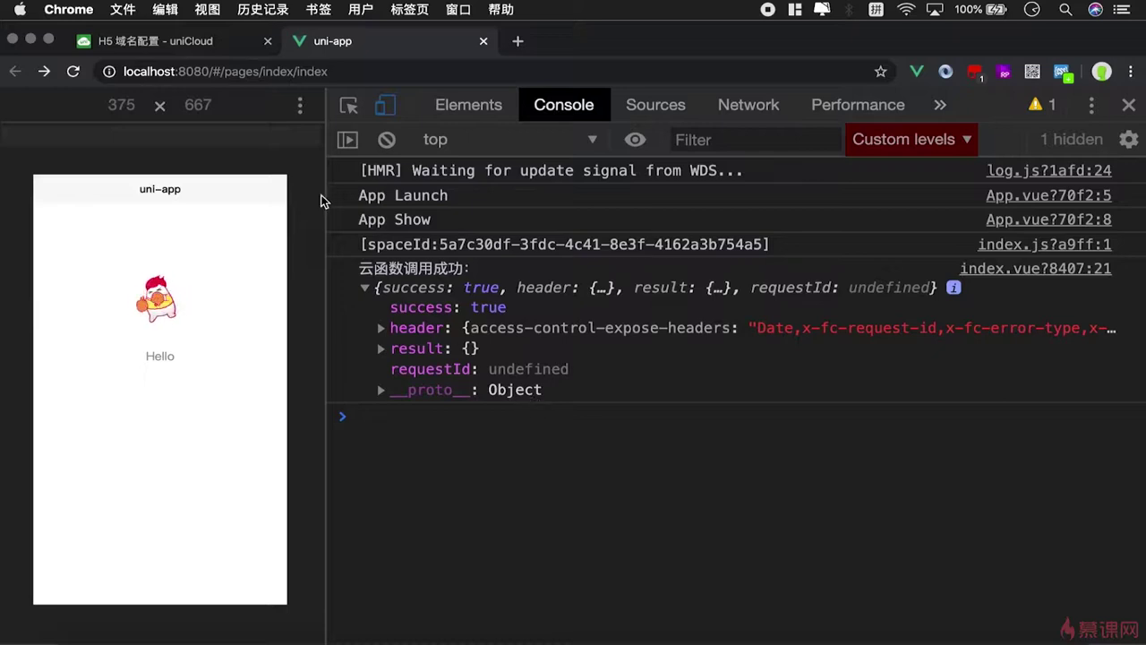
Highlight the localhost host in the page address and compare it with the bound domains under H5 域名配置 in uniCloud
left_click(135, 72)
double_click(158, 72)
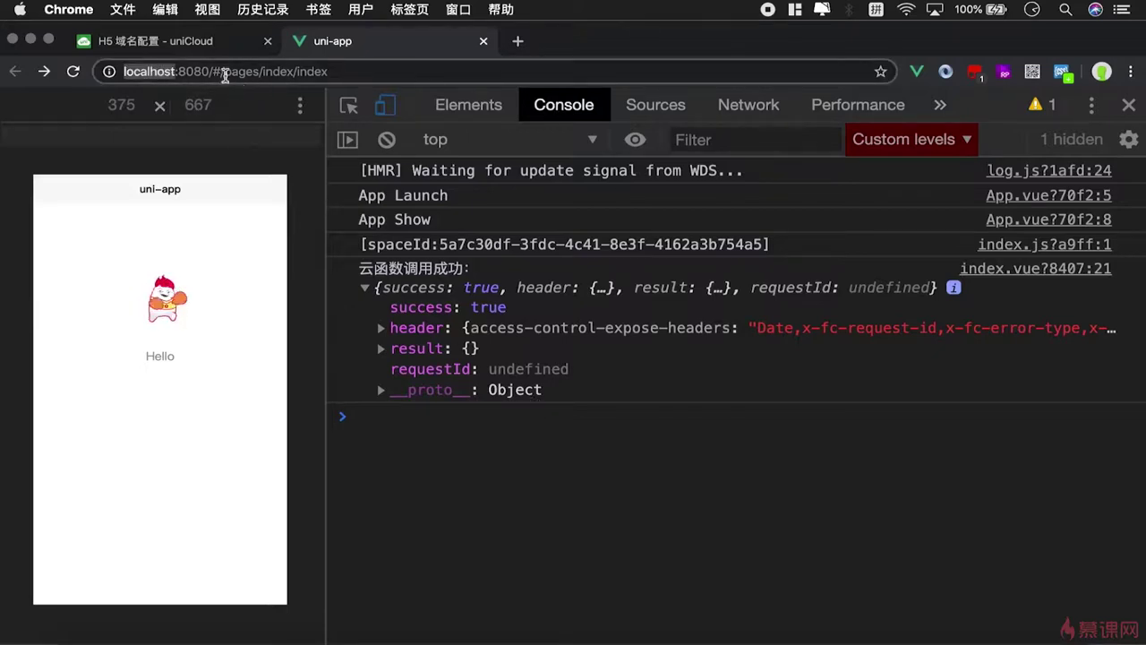
left_click(260, 43)
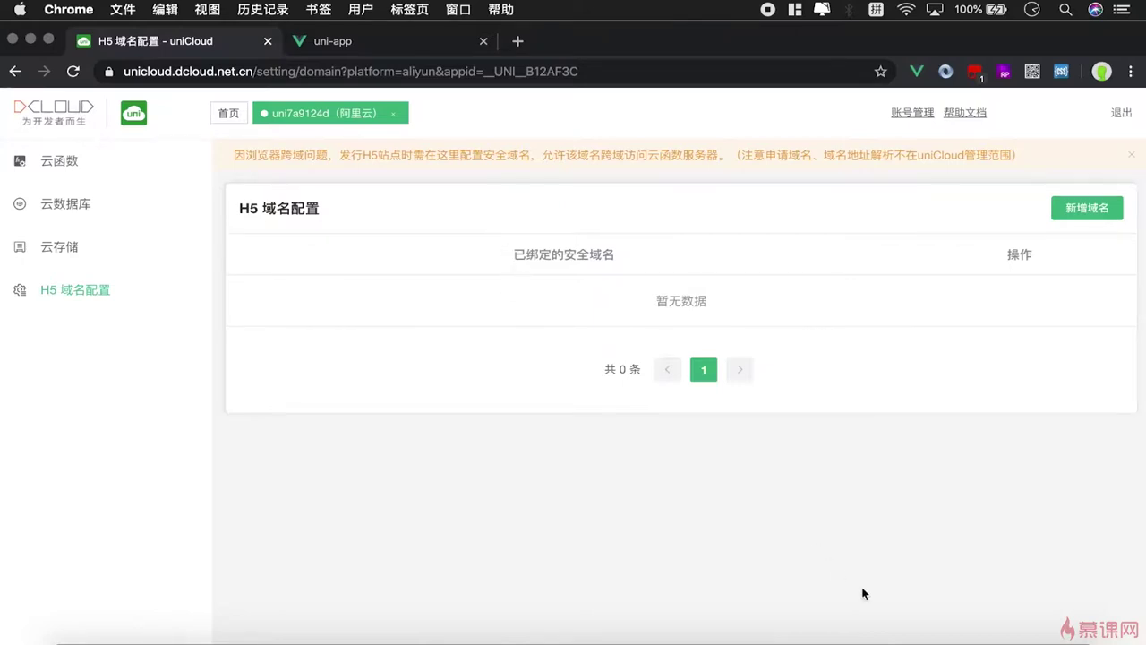
left_click(908, 636)
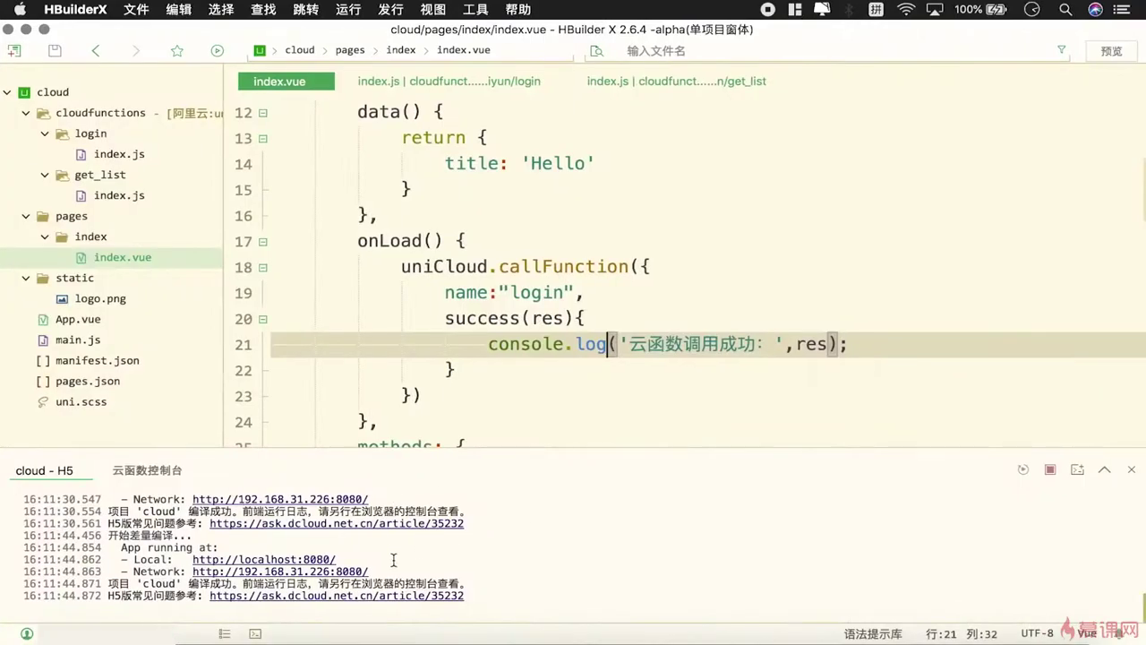
left_click_drag(385, 572, 188, 574)
key("super+c")
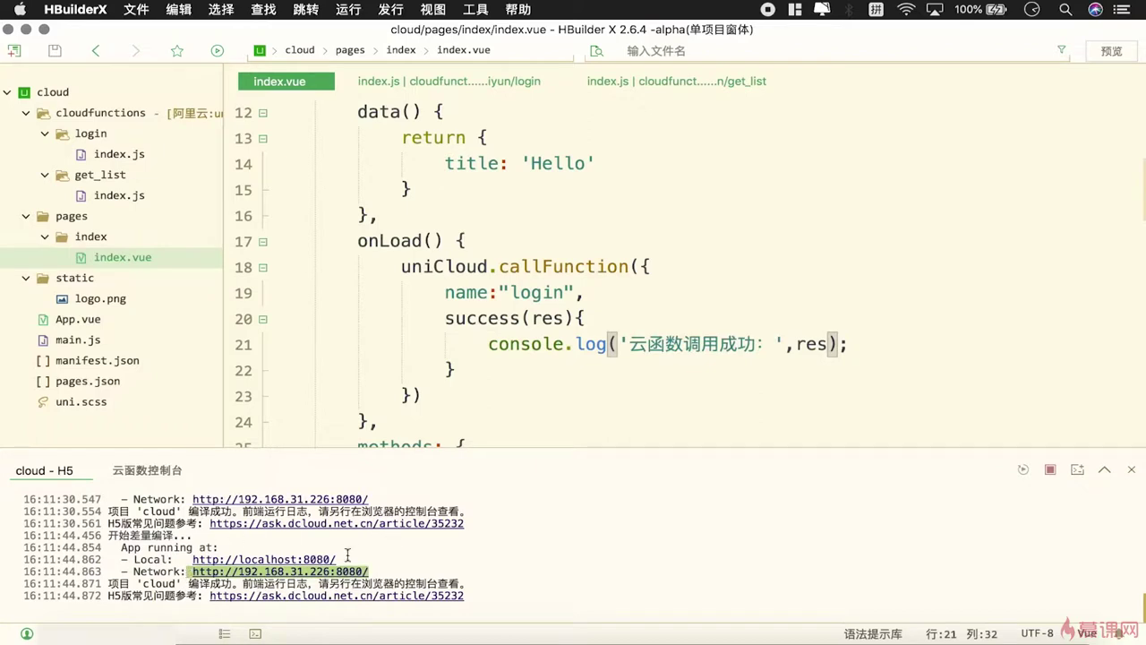
left_click(707, 634)
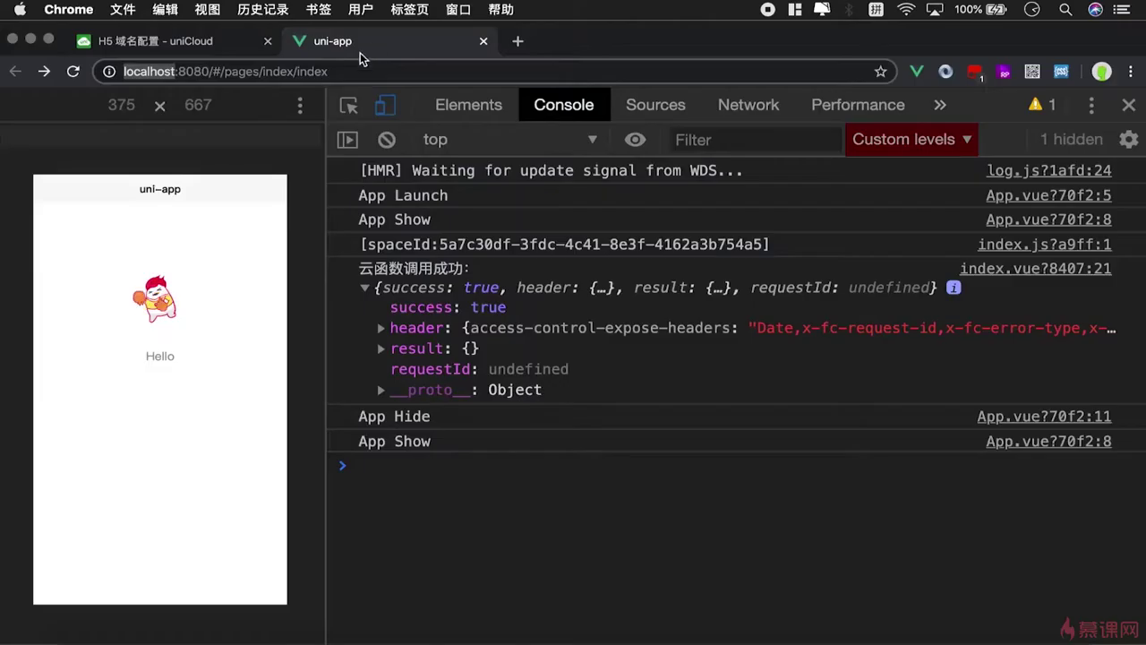
triple_click(335, 75)
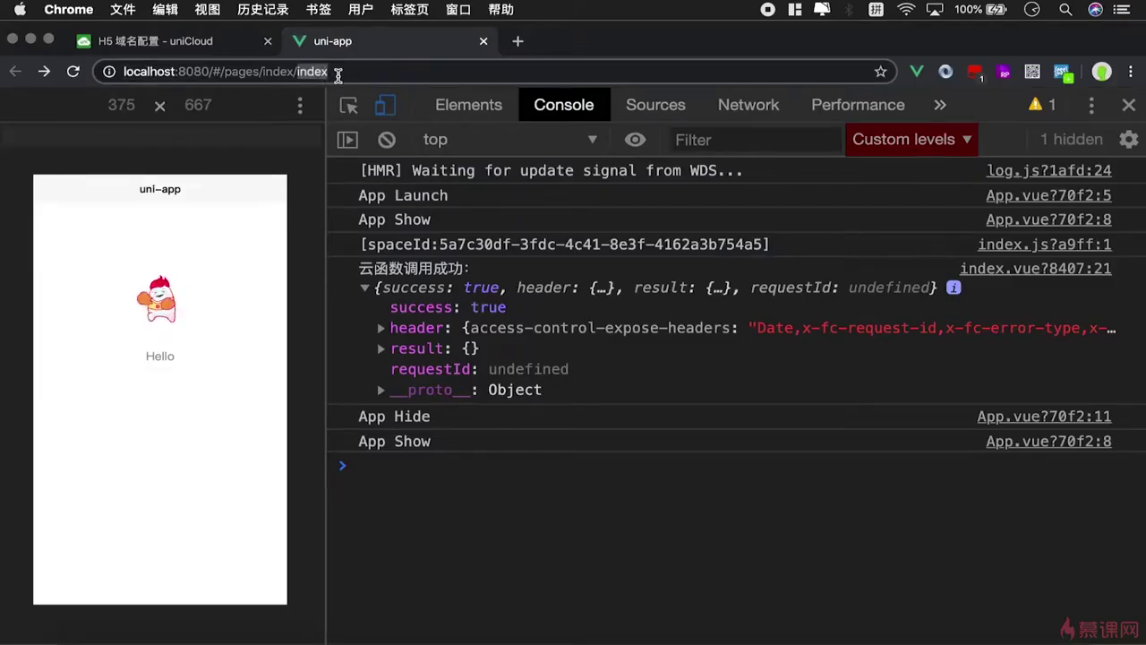
key("super+v")
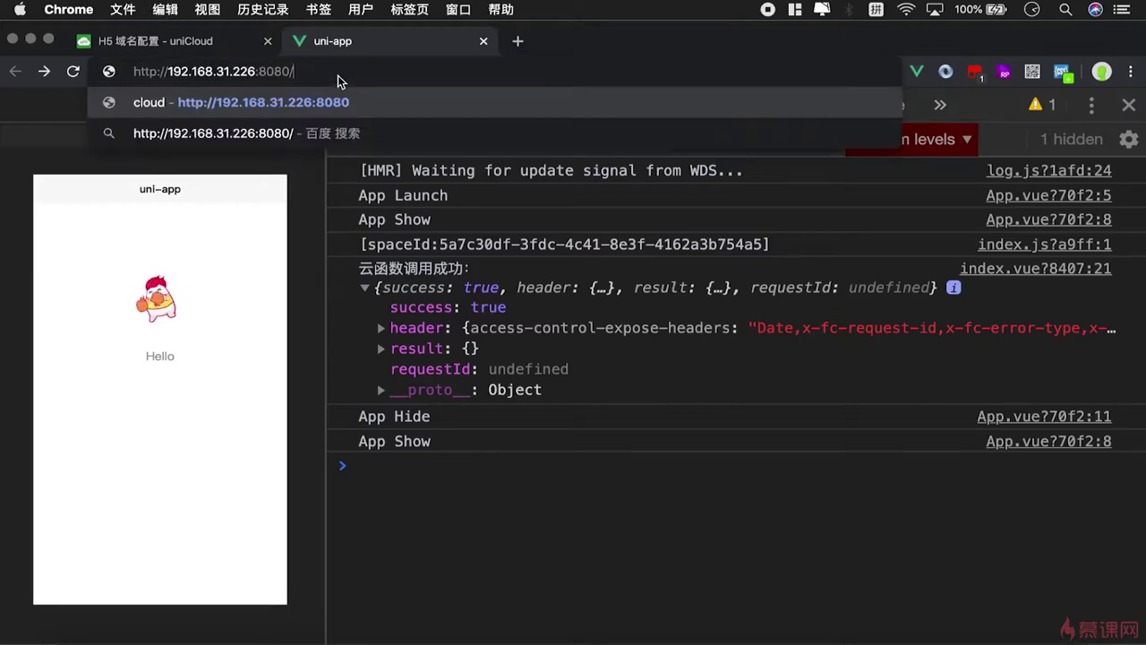
key("Return")
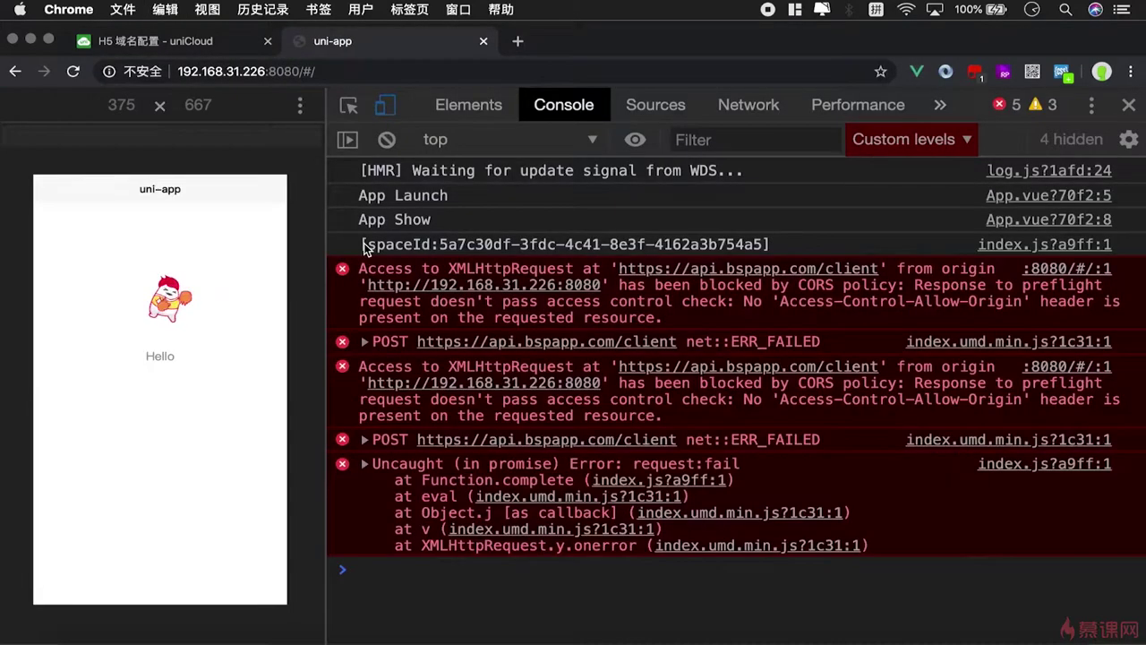
left_click_drag(177, 72, 251, 72)
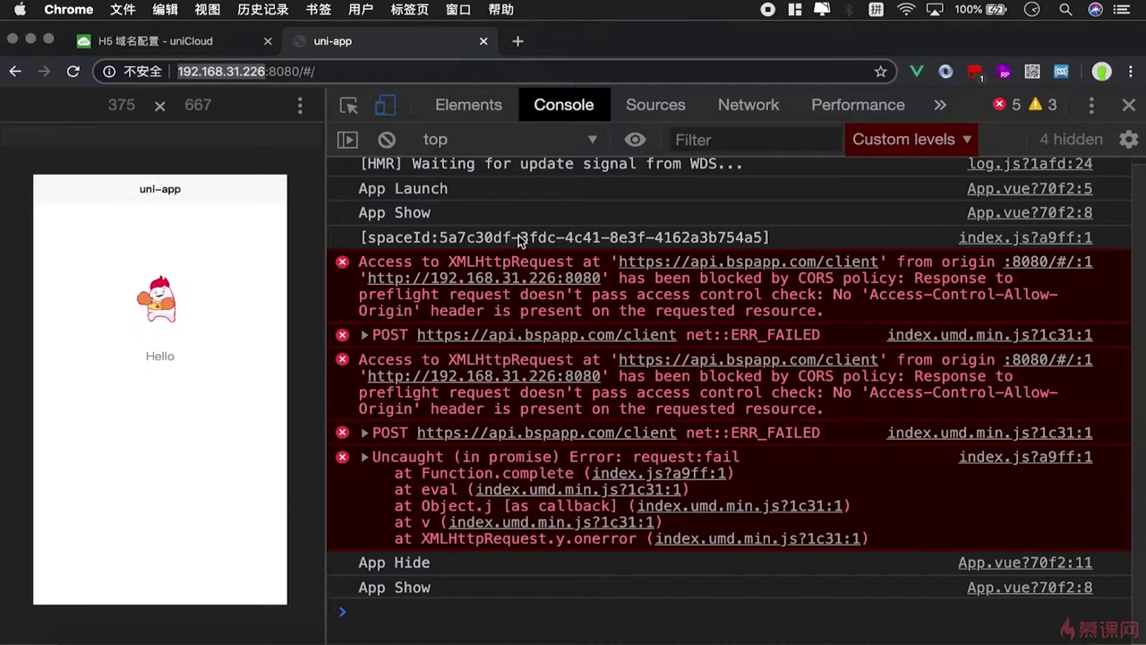
left_click(436, 267)
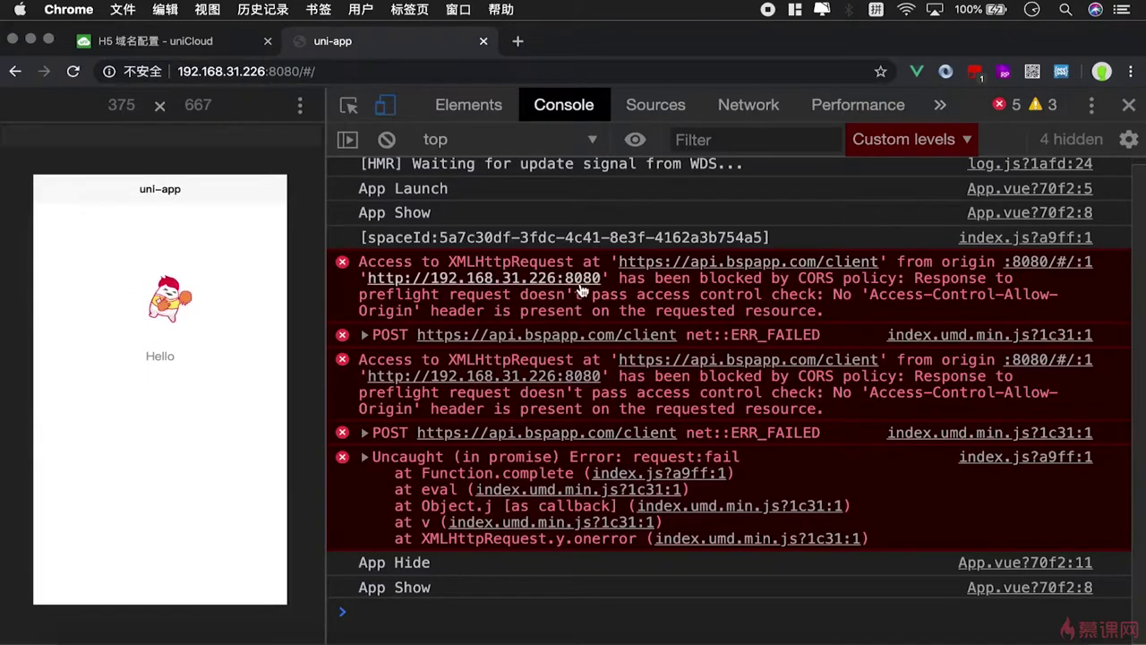
On uniCloud's H5 域名配置 page, start a new domain, enter 192.168.31.226:8080 and copy the entry
key("ctrl+shift+Tab")
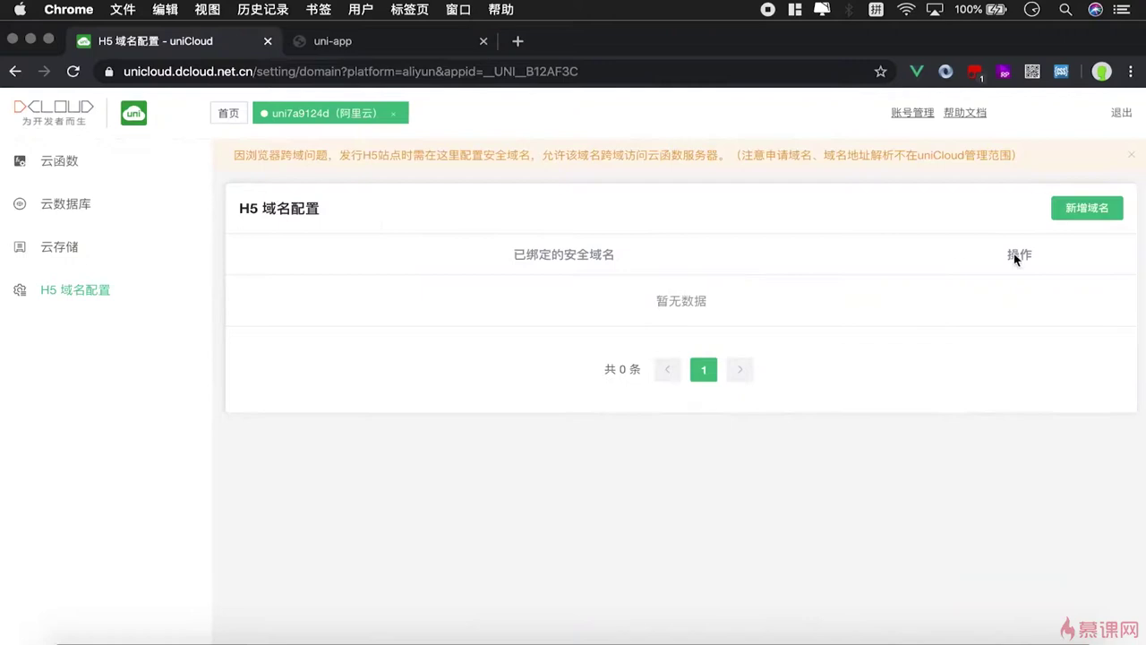
left_click(1111, 209)
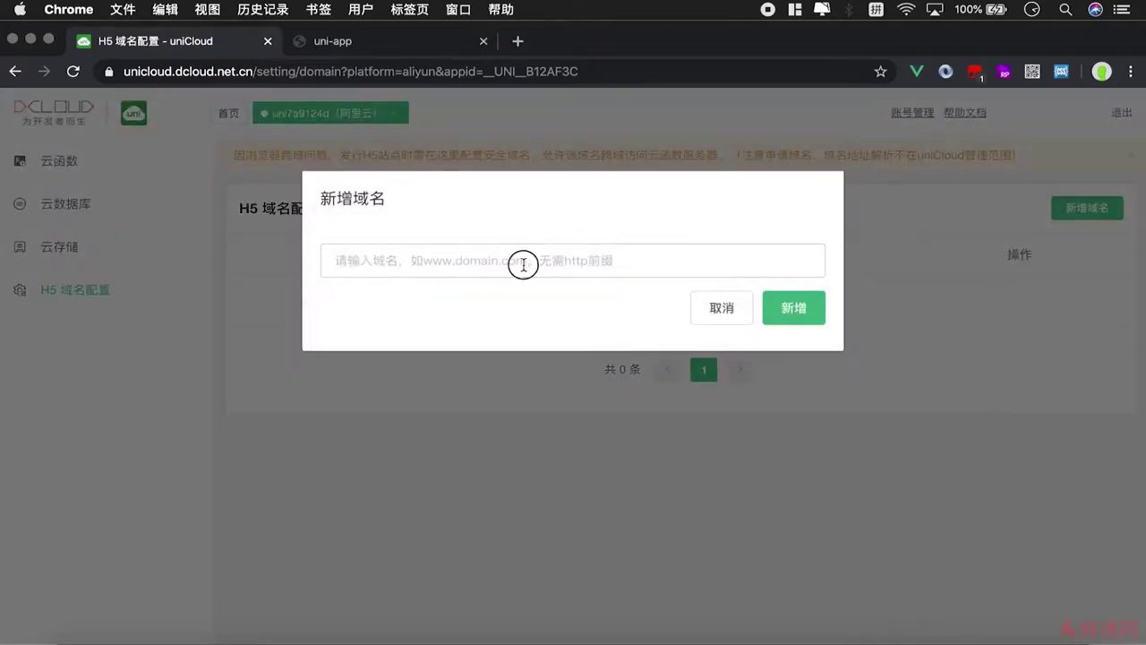
left_click(523, 264)
type("192.168.31.229:8080")
left_click_drag(328, 260, 482, 262)
triple_click(482, 261)
key("super+c")
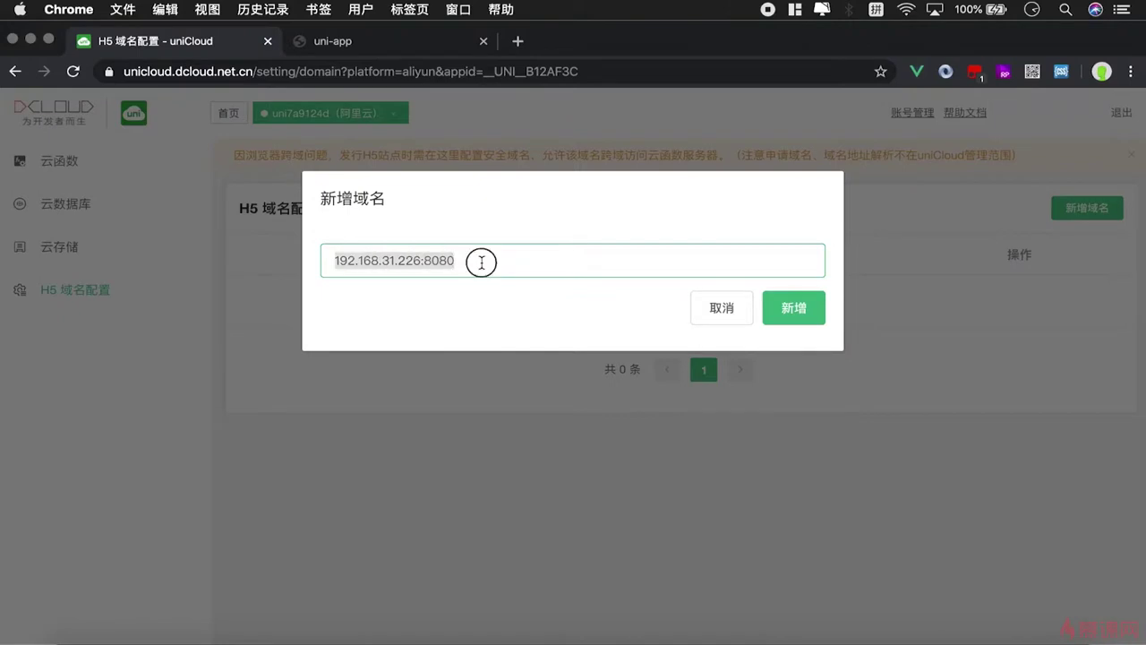
Replace the new domain entry with the example abc.abc.com
key("BackSpace")
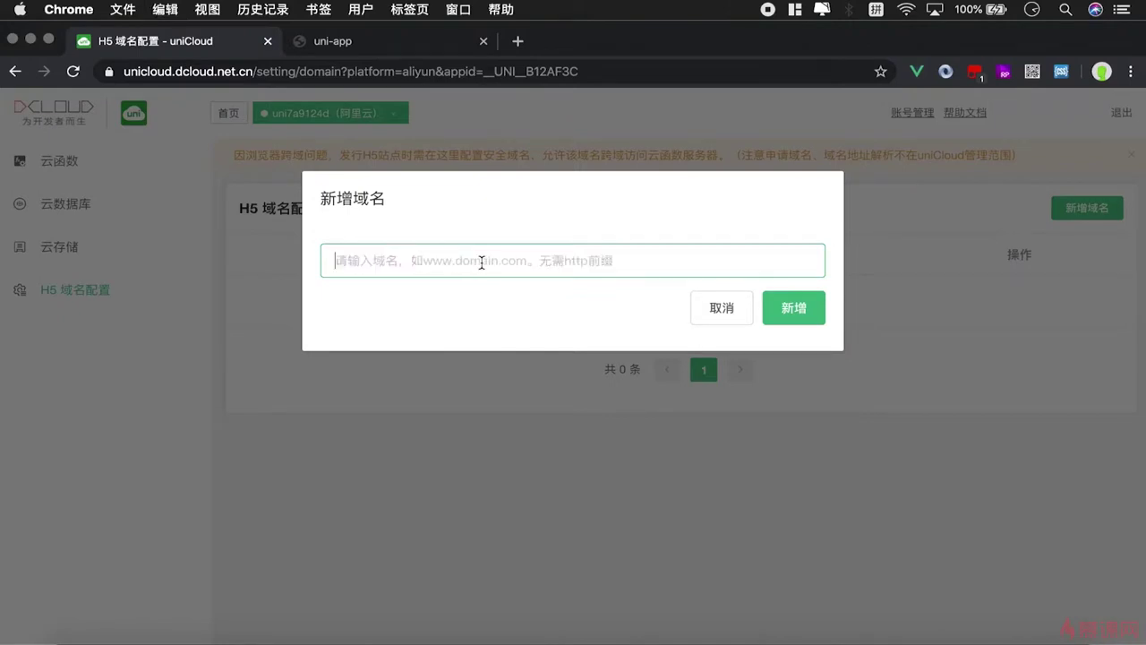
type("a")
key("shift")
type("bc.abc.com")
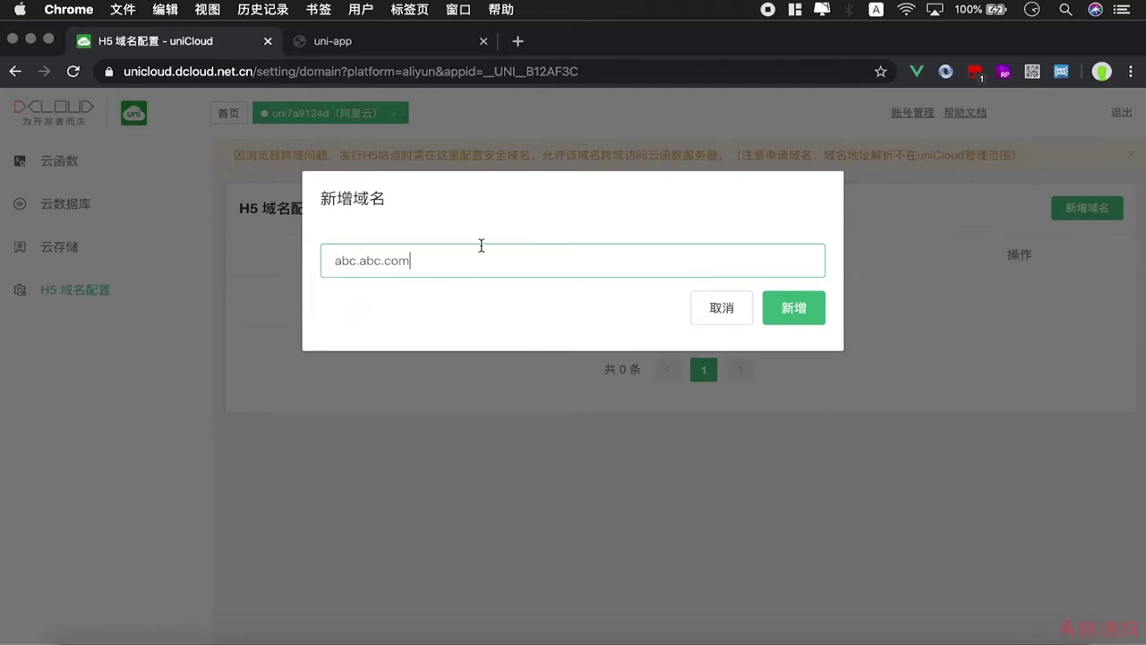
Paste the copied 192.168.31.226:8080 as the new domain and add it to the bound security domains
left_click_drag(414, 260, 303, 263)
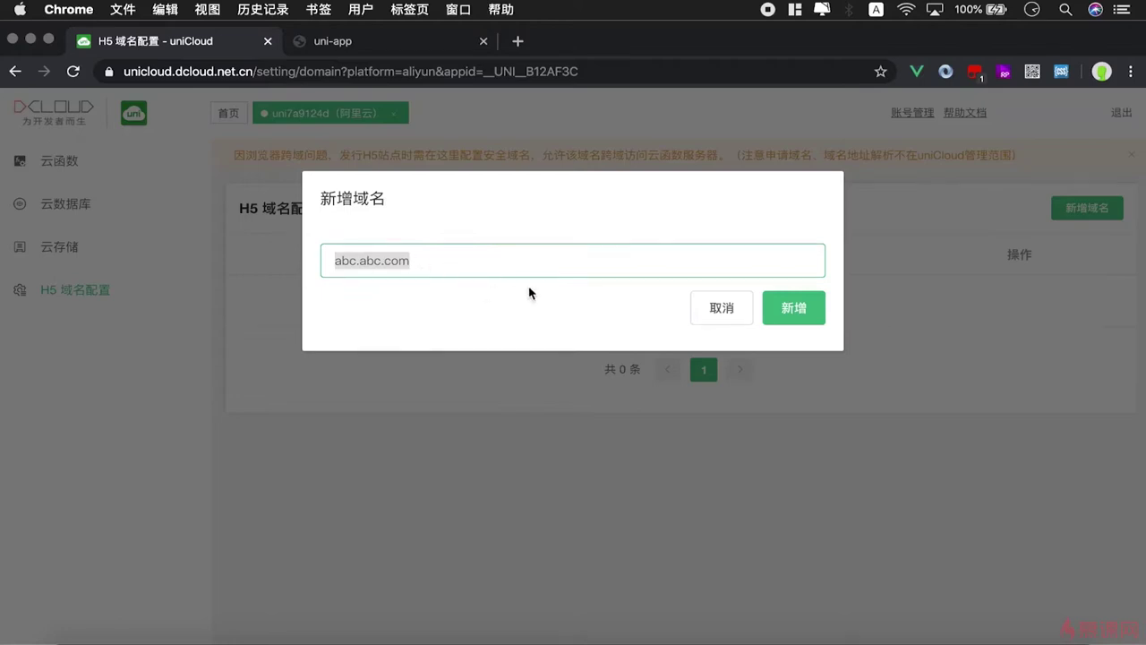
key("super+v")
left_click(793, 312)
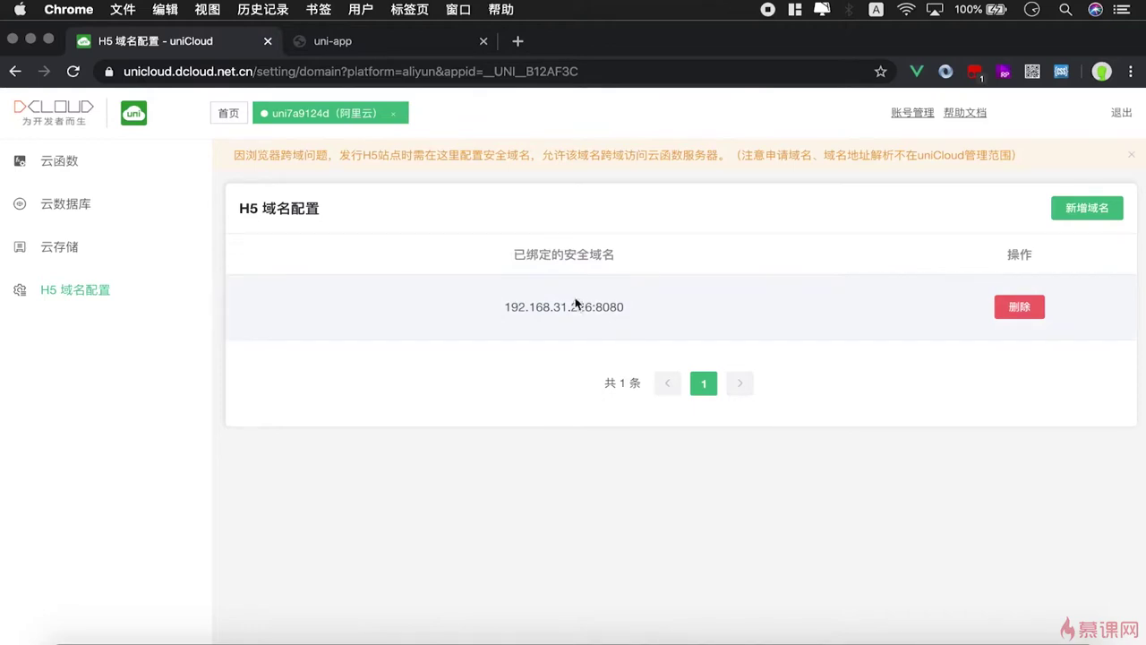
Reload the uni-app page at 192.168.31.226:8080 and expand the logged cloud function result
left_click(410, 40)
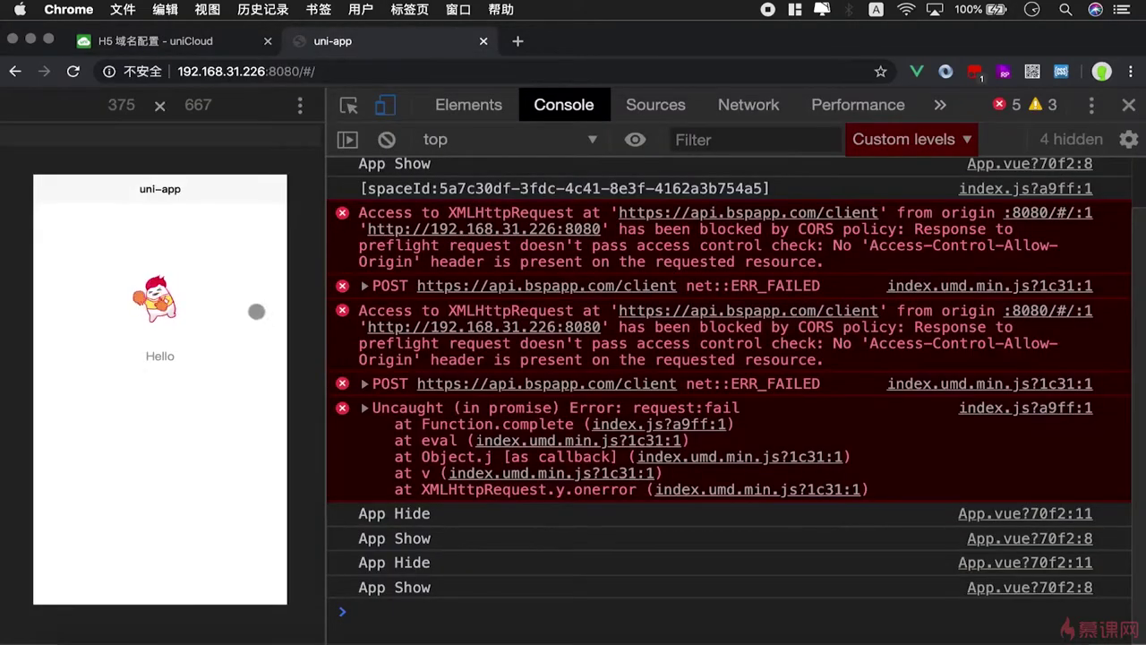
key("super+r")
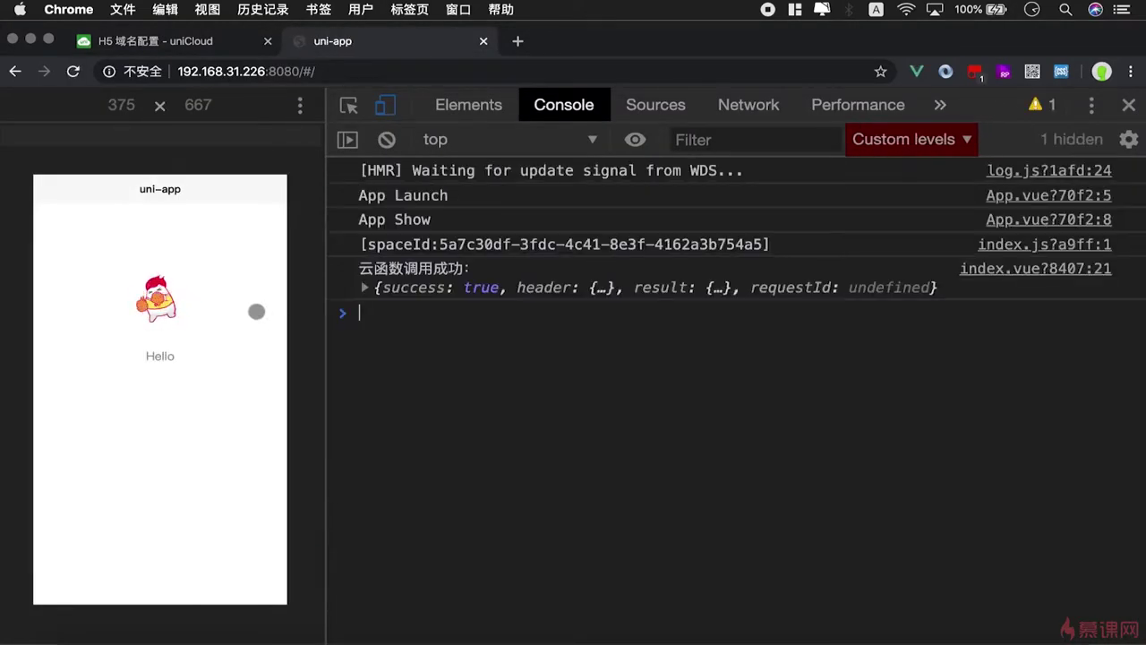
left_click(486, 292)
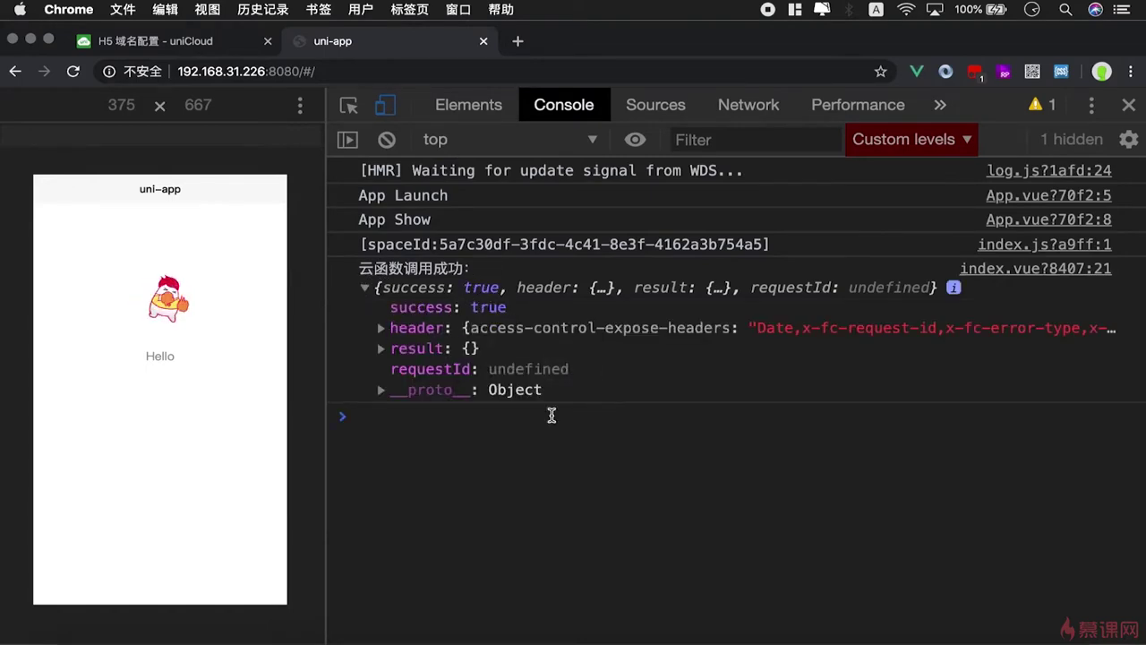
Return to HBuilderX and review the code of the login cloud function's index.js
left_click(160, 45)
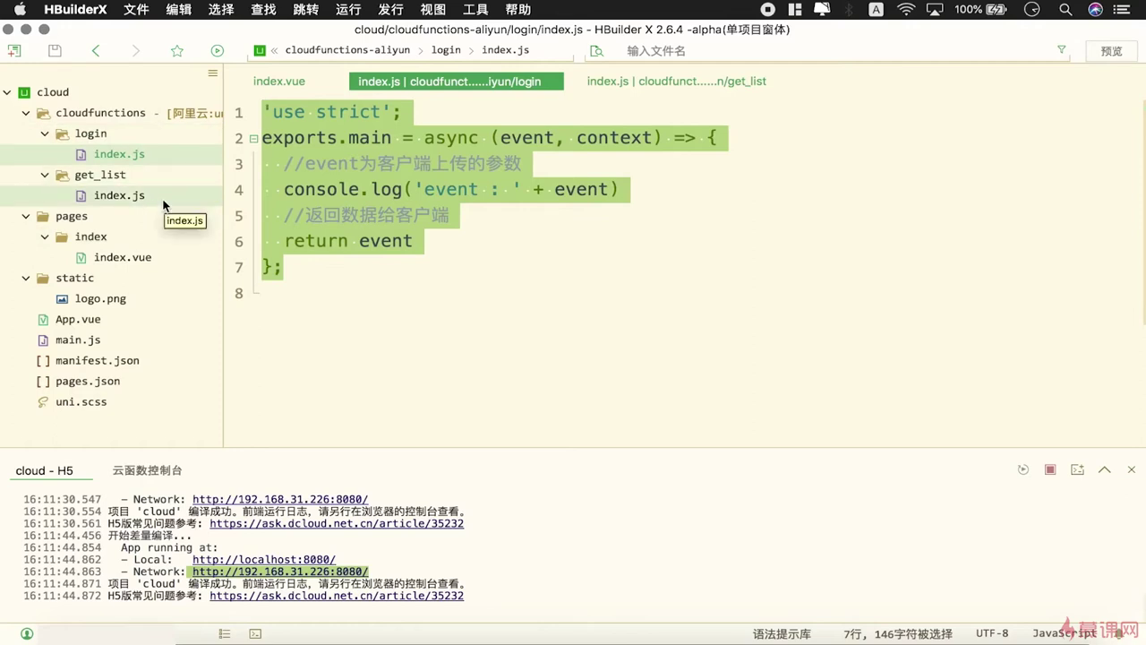
left_click(331, 282)
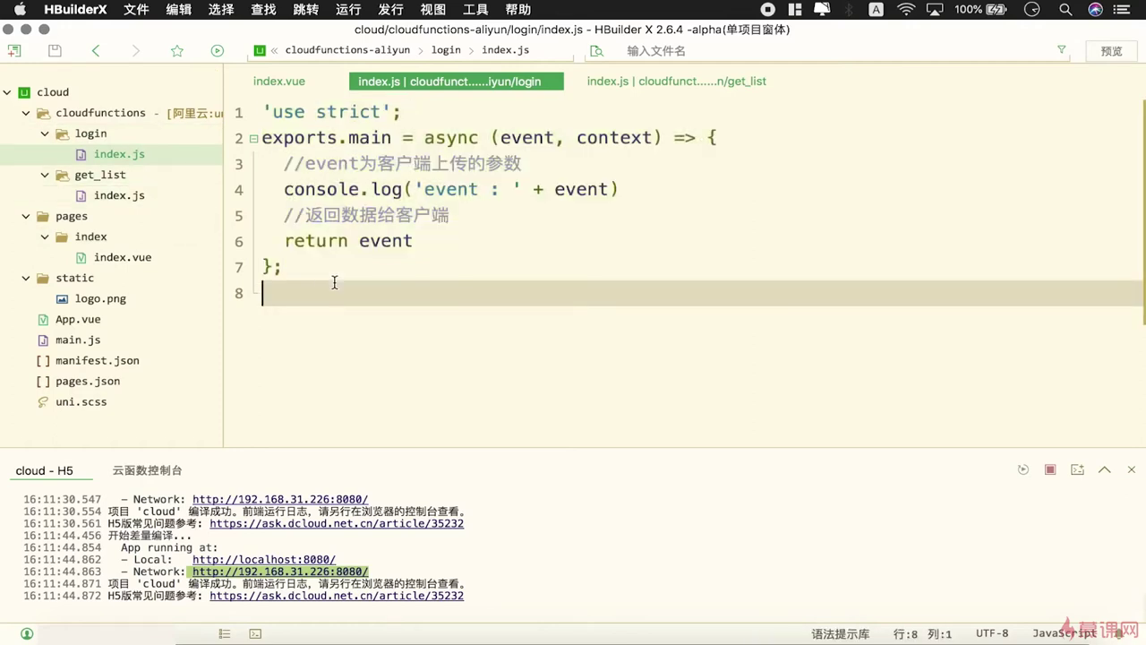
left_click(317, 273)
left_click_drag(318, 274, 256, 116)
left_click(346, 298)
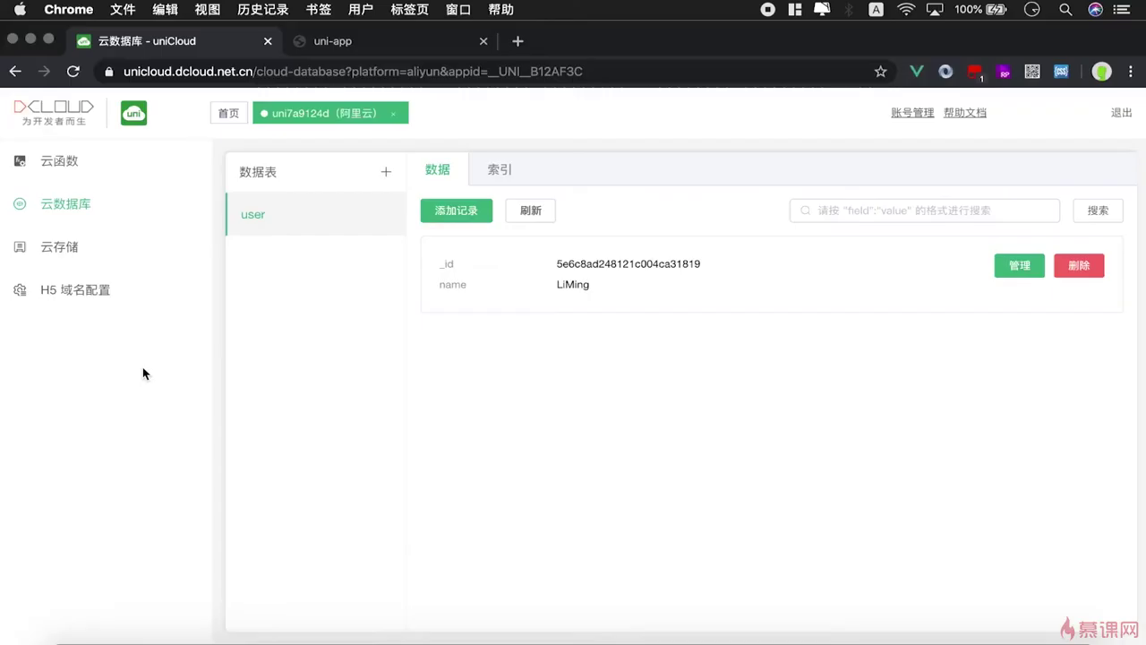